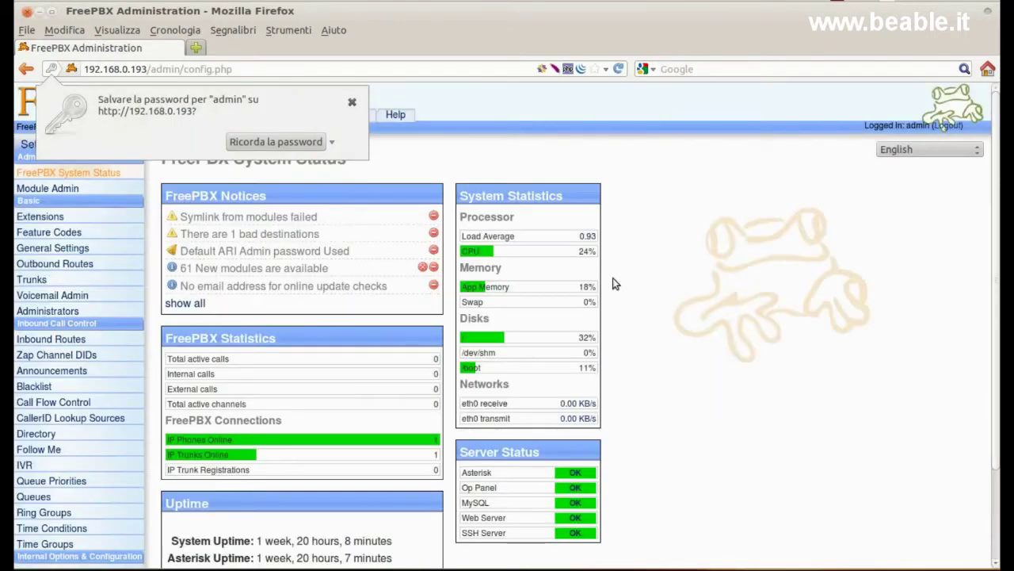
- Dismiss the save-password prompt and start a new Generic SIP Device extension
{"action": "left_click", "coordinate": [352, 101]}
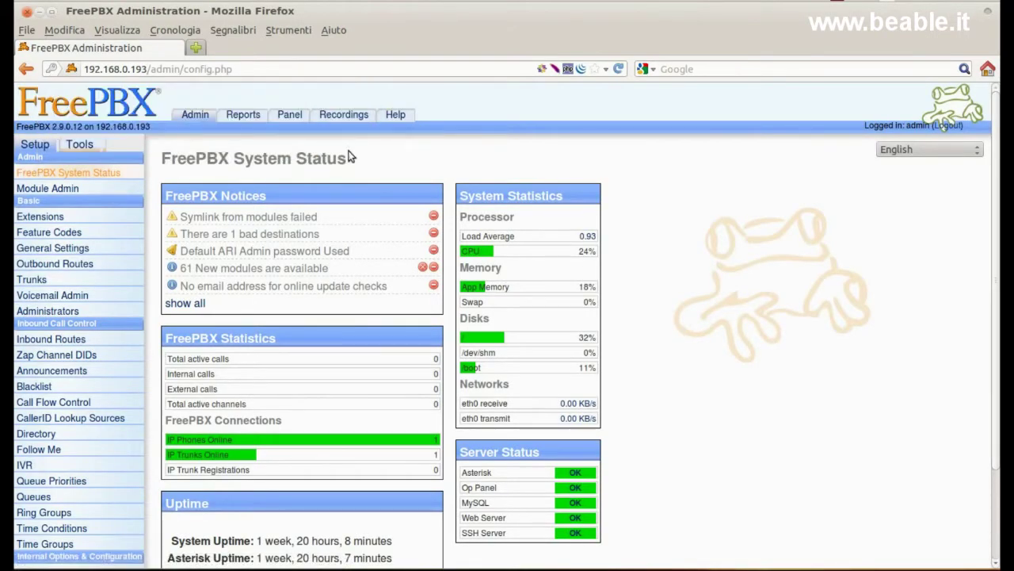
{"action": "left_click", "coordinate": [117, 222]}
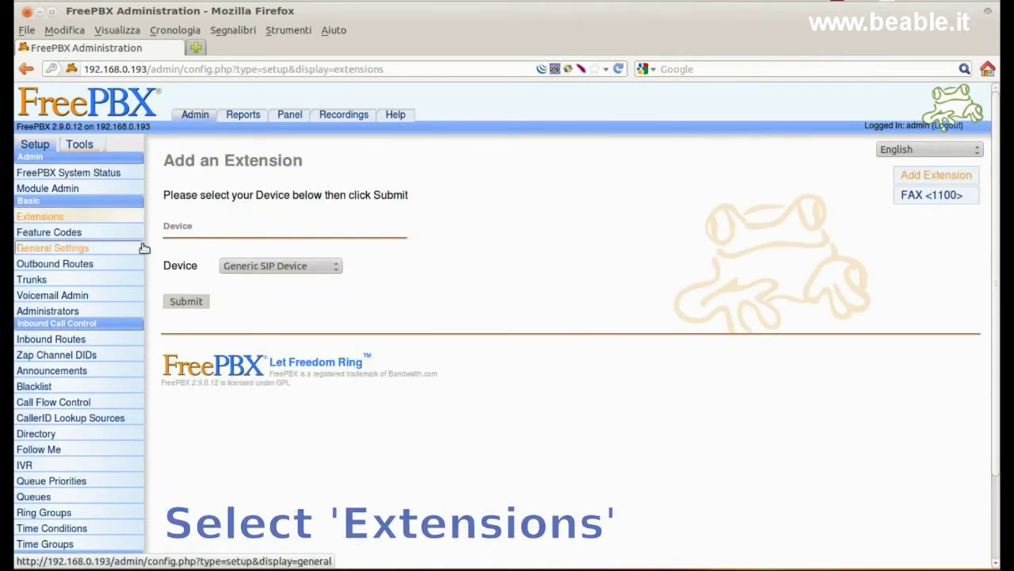
{"action": "left_click", "coordinate": [187, 302]}
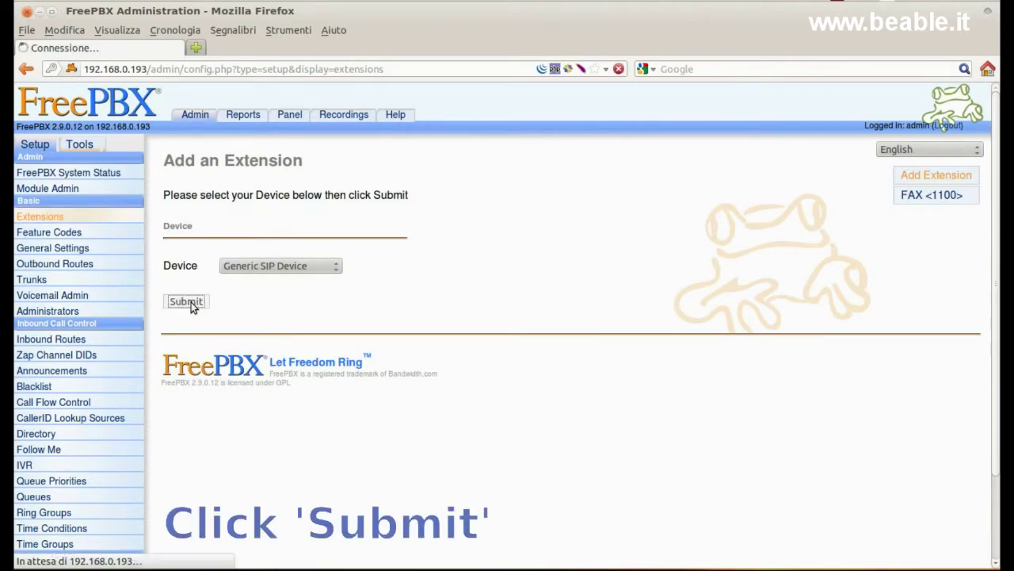
- Enter 100 as the User Extension, Display Name and SIP Alias
{"action": "left_click", "coordinate": [320, 260]}
{"action": "type", "text": "100"}
{"action": "left_click", "coordinate": [332, 277]}
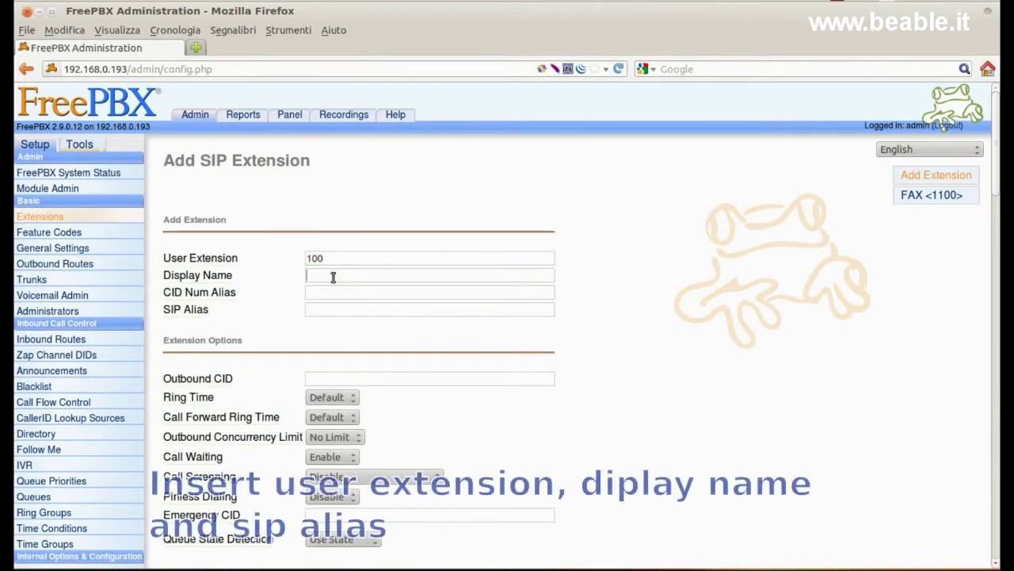
{"action": "type", "text": "100"}
{"action": "left_click", "coordinate": [340, 310]}
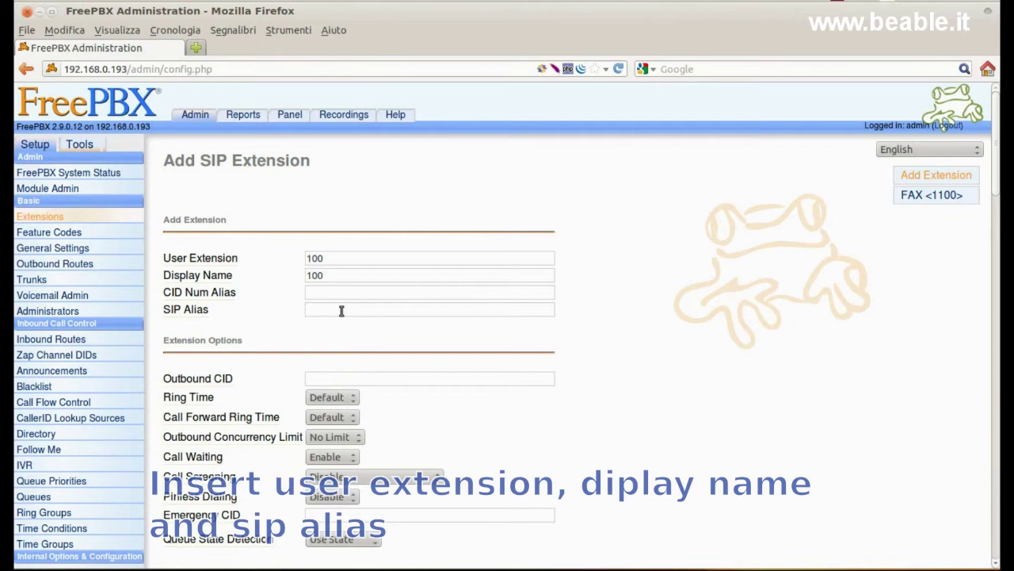
{"action": "type", "text": "100"}
{"action": "left_click", "coordinate": [325, 323]}
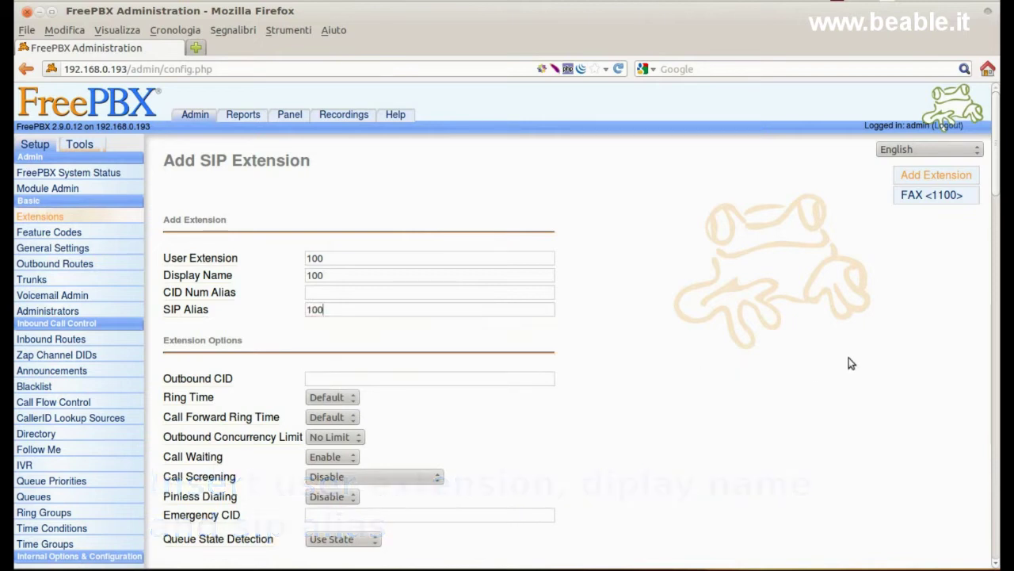
- Fill in the device secret using the saved password entry
{"action": "scroll", "coordinate": [507, 326], "scroll_direction": "down", "scroll_amount": 4}
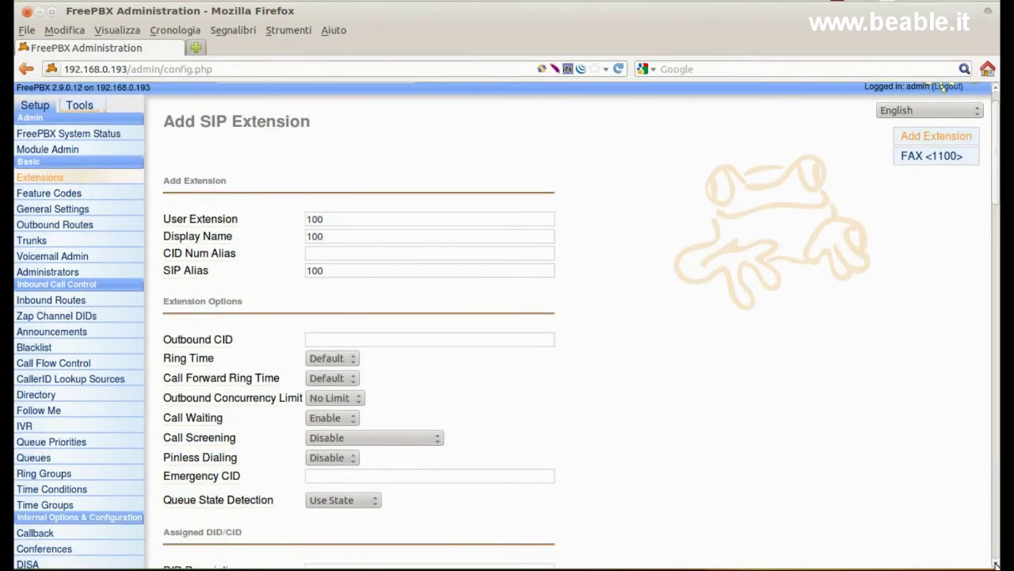
{"action": "scroll", "coordinate": [507, 326], "scroll_direction": "down", "scroll_amount": 4}
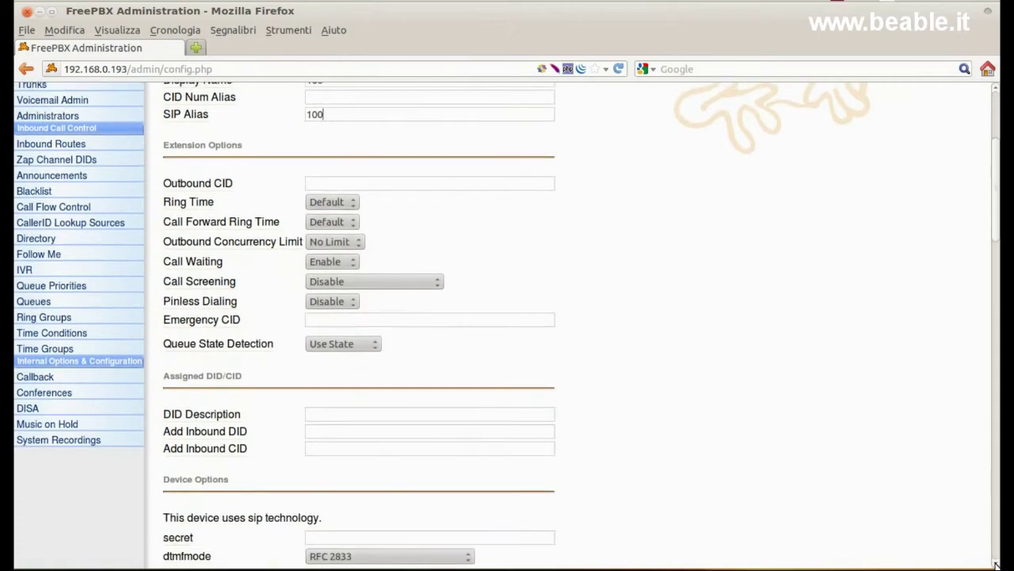
{"action": "scroll", "coordinate": [507, 326], "scroll_direction": "down", "scroll_amount": 4}
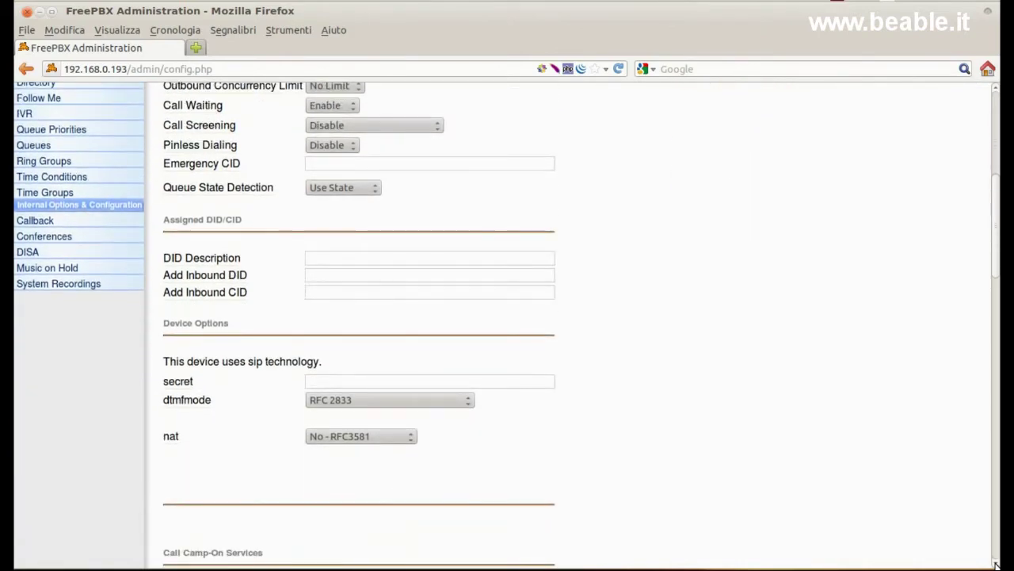
{"action": "scroll", "coordinate": [996, 562], "scroll_direction": "down", "scroll_amount": 1}
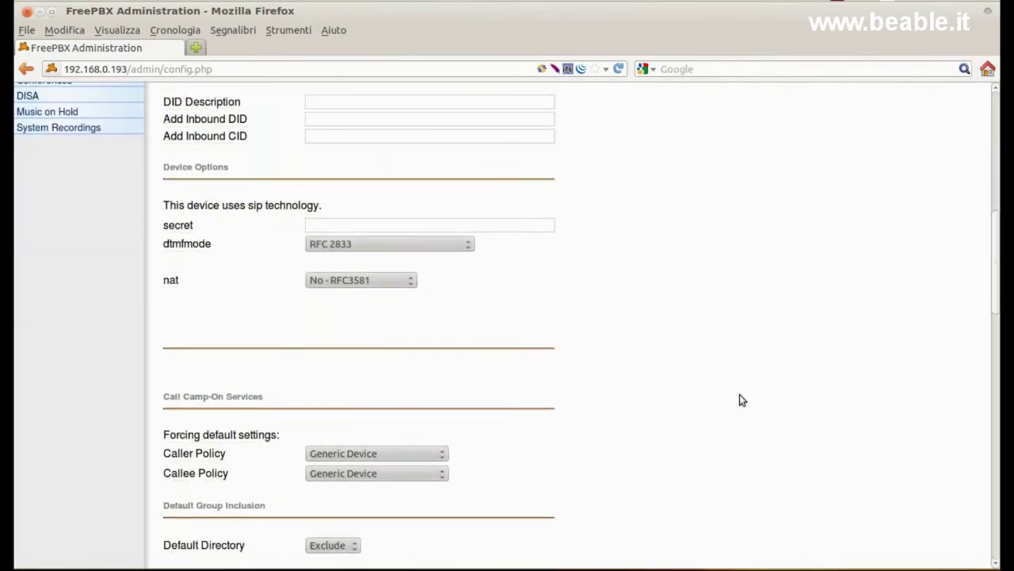
{"action": "type", "text": "password."}
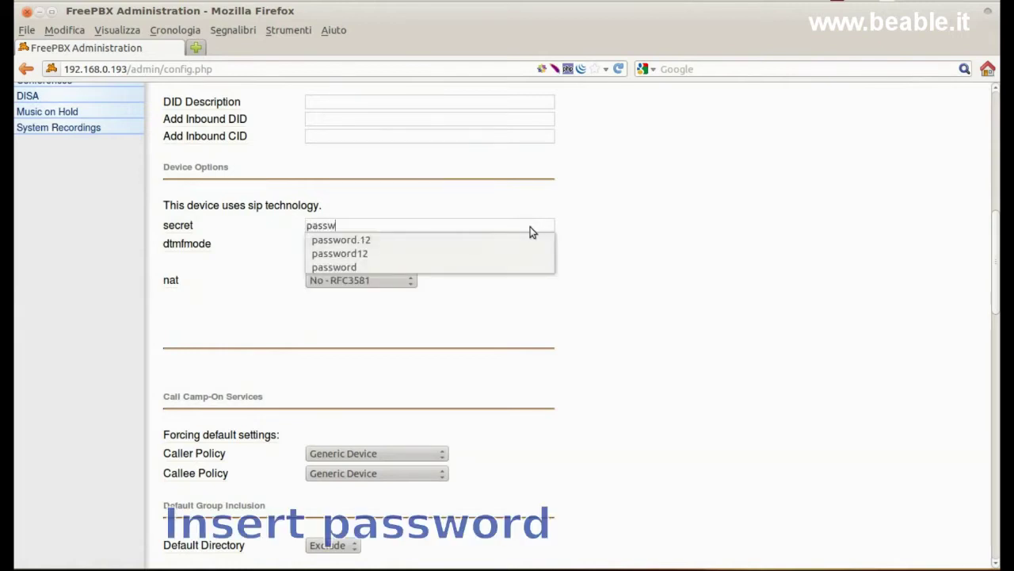
{"action": "left_click", "coordinate": [530, 243]}
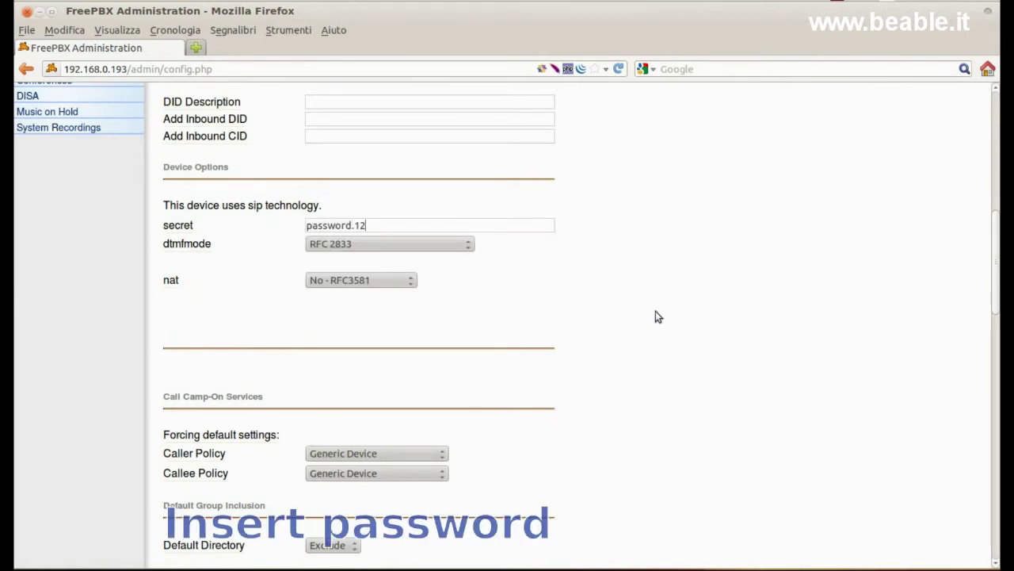
{"action": "scroll", "coordinate": [997, 561], "scroll_direction": "down", "scroll_amount": 3}
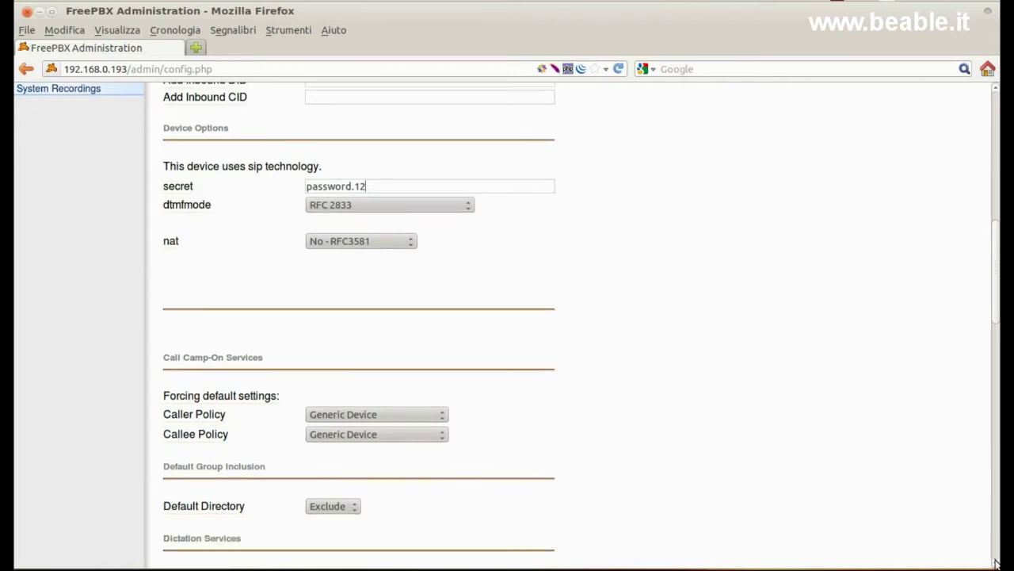
{"action": "scroll", "coordinate": [996, 563], "scroll_direction": "down", "scroll_amount": 4}
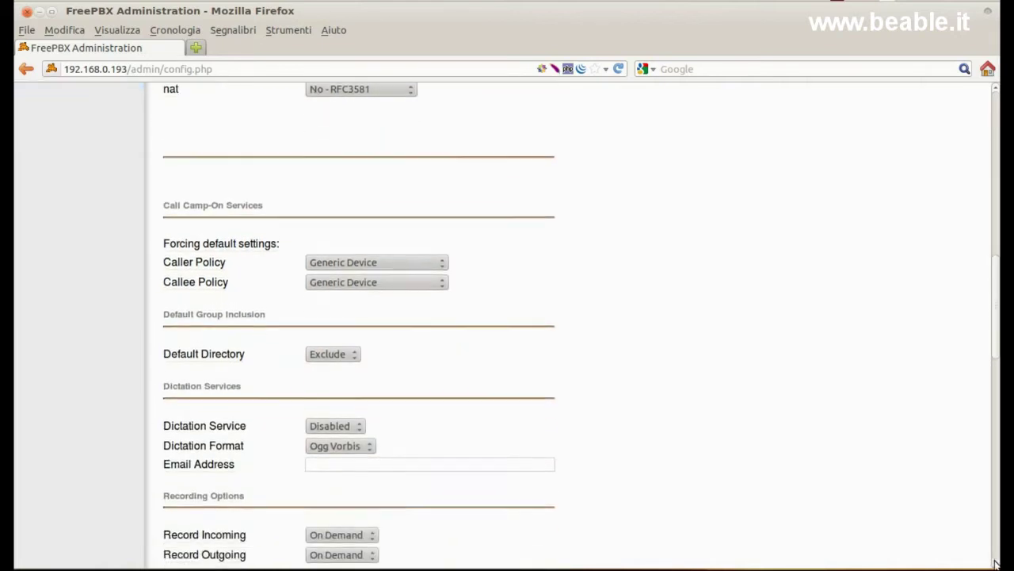
{"action": "scroll", "coordinate": [996, 562], "scroll_direction": "down", "scroll_amount": 4}
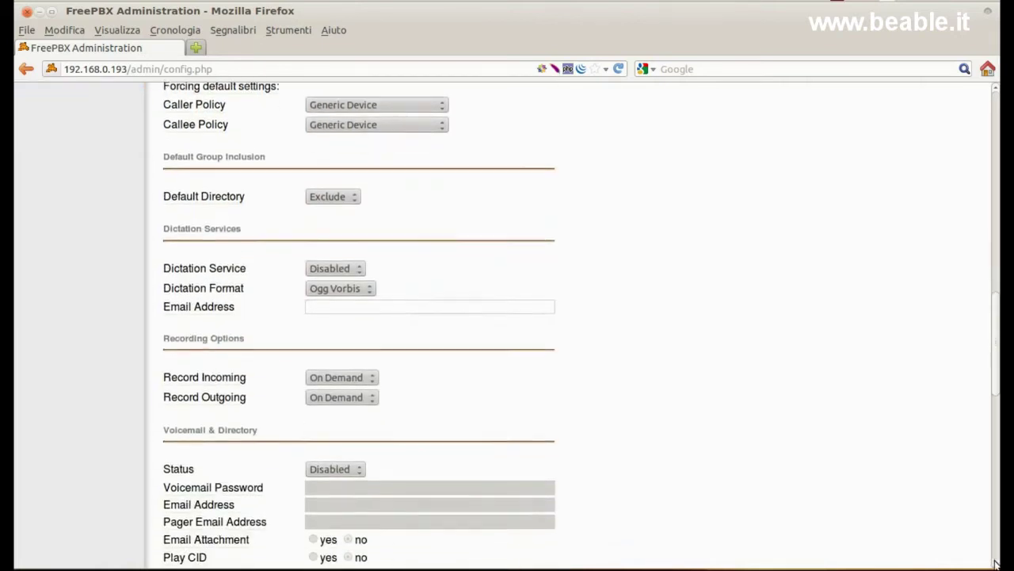
{"action": "scroll", "coordinate": [996, 562], "scroll_direction": "down", "scroll_amount": 4}
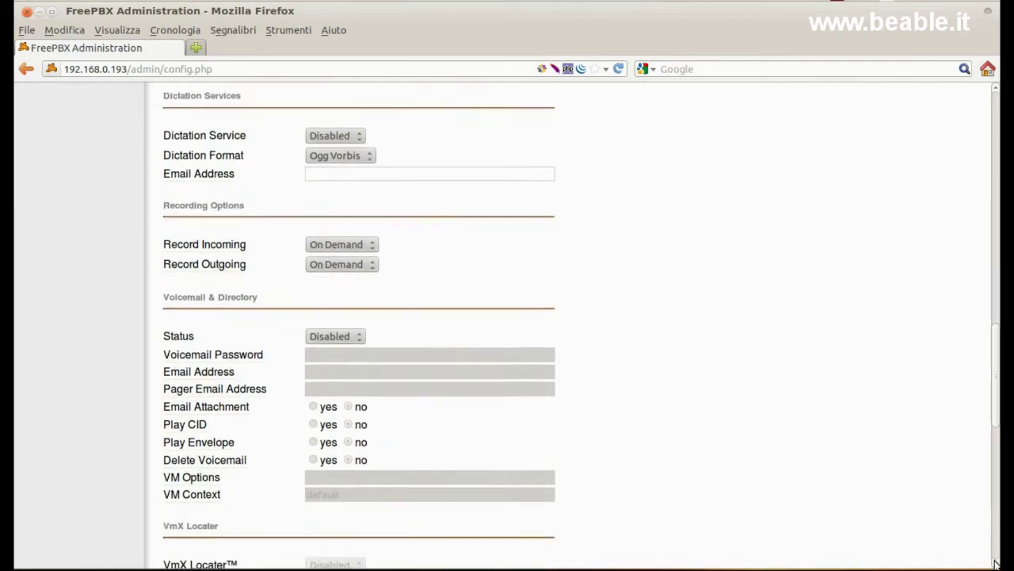
{"action": "scroll", "coordinate": [996, 563], "scroll_direction": "down", "scroll_amount": 1}
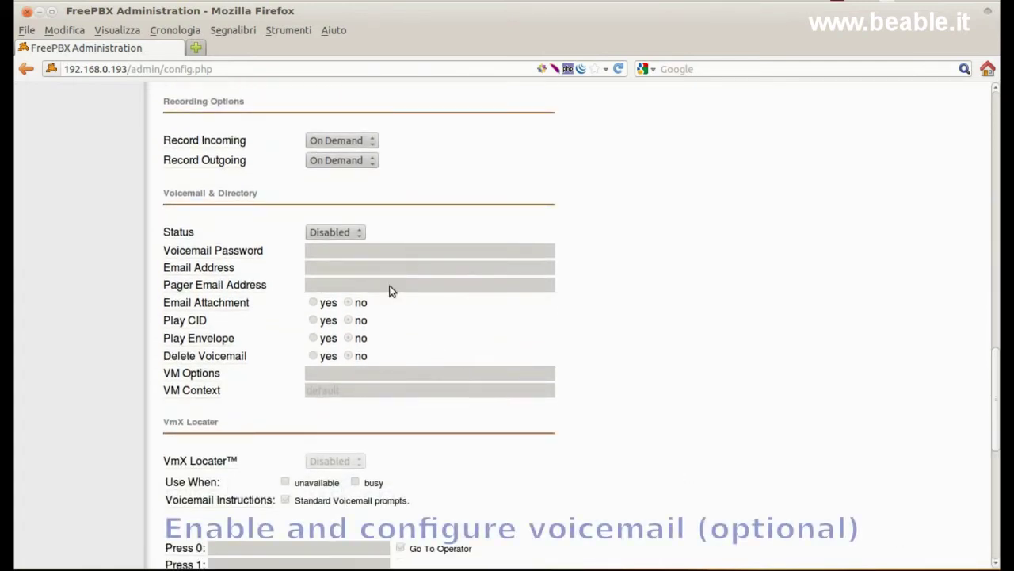
{"action": "left_click", "coordinate": [361, 232]}
{"action": "left_click", "coordinate": [356, 247]}
{"action": "left_click", "coordinate": [357, 250]}
{"action": "type", "text": "100"}
{"action": "left_click", "coordinate": [355, 259]}
{"action": "left_click", "coordinate": [356, 262]}
{"action": "type", "text": "a.leo"}
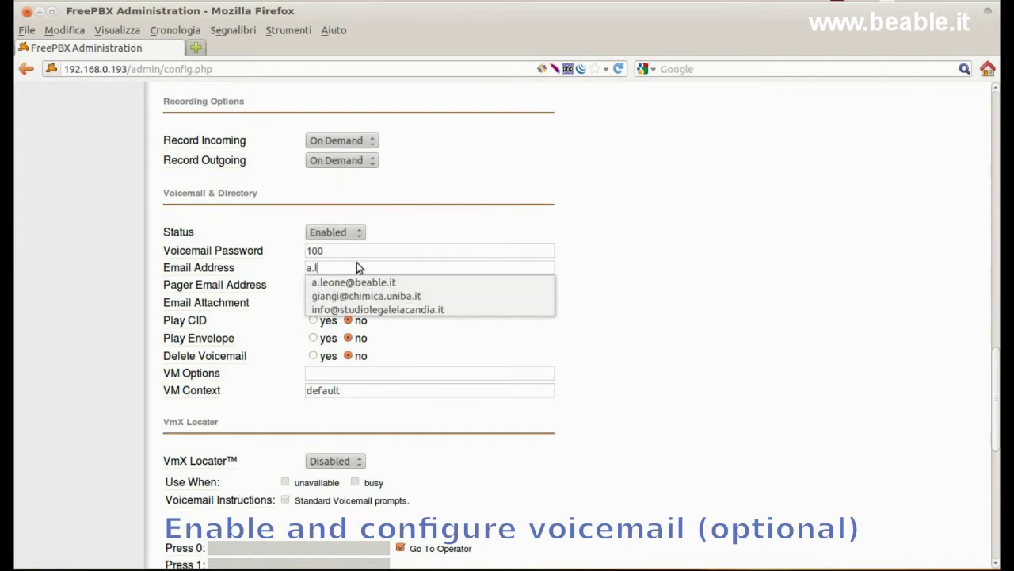
{"action": "left_click", "coordinate": [379, 282]}
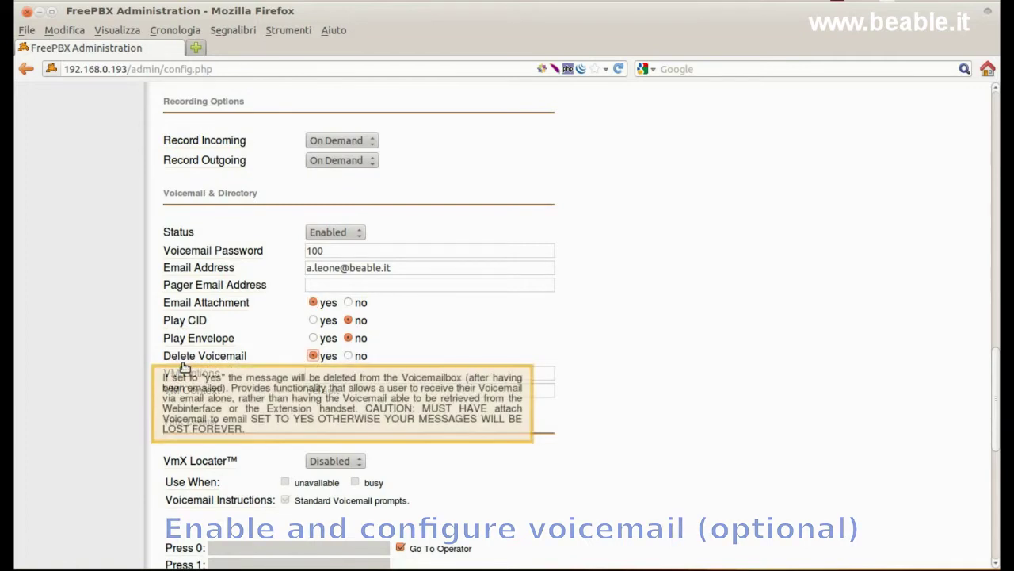
- Submit the new extension 100
{"action": "scroll", "coordinate": [628, 378], "scroll_direction": "down", "scroll_amount": 3}
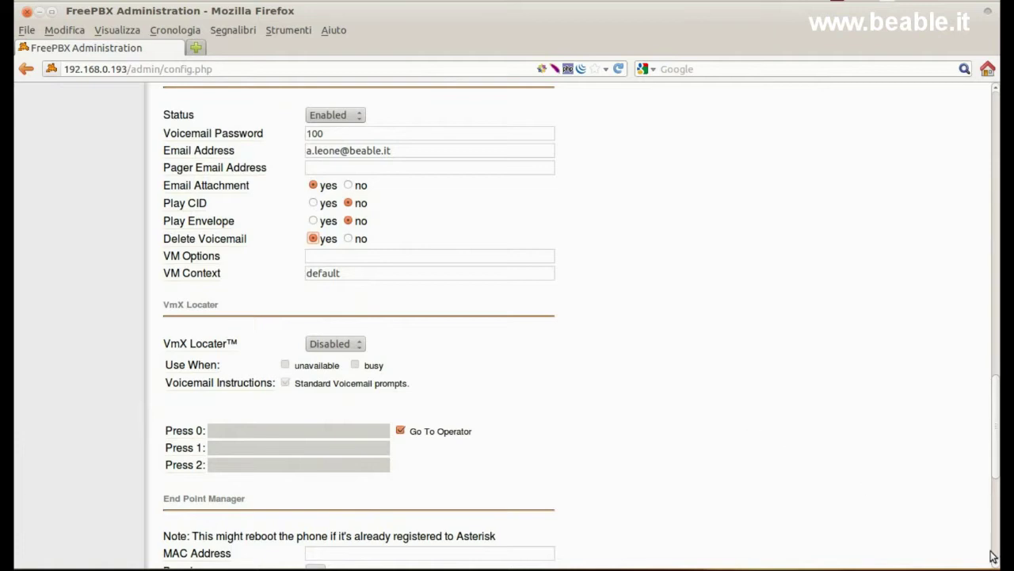
{"action": "scroll", "coordinate": [993, 557], "scroll_direction": "down", "scroll_amount": 4}
{"action": "scroll", "coordinate": [996, 560], "scroll_direction": "down", "scroll_amount": 5}
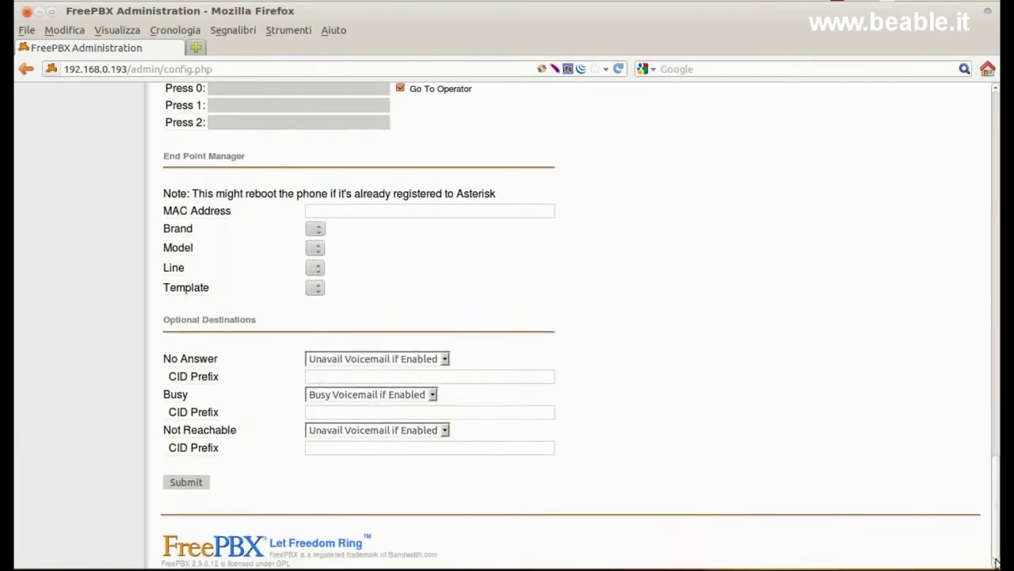
{"action": "left_click", "coordinate": [199, 485]}
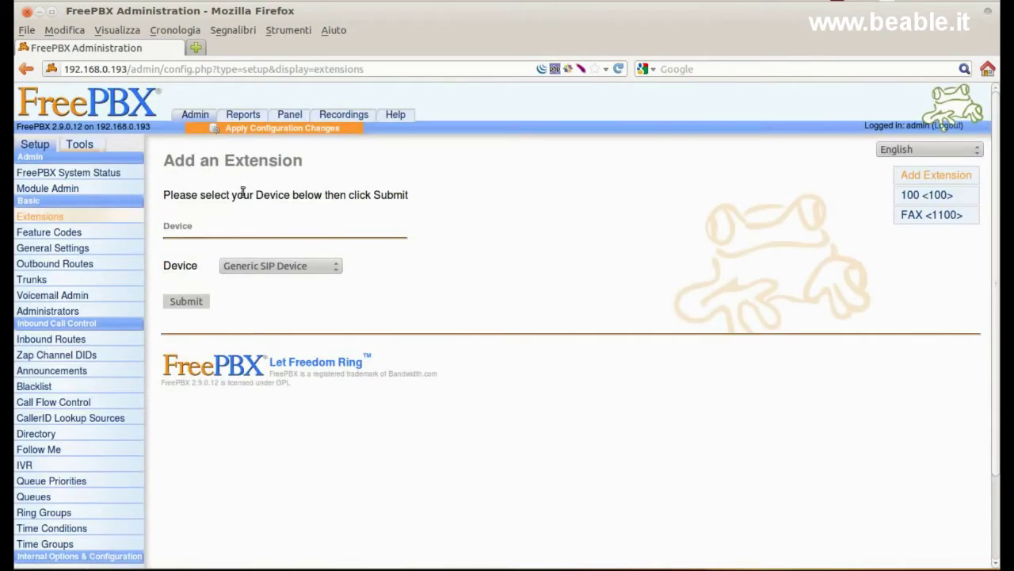
- Apply the pending configuration changes and continue with the reload
{"action": "left_click", "coordinate": [273, 129]}
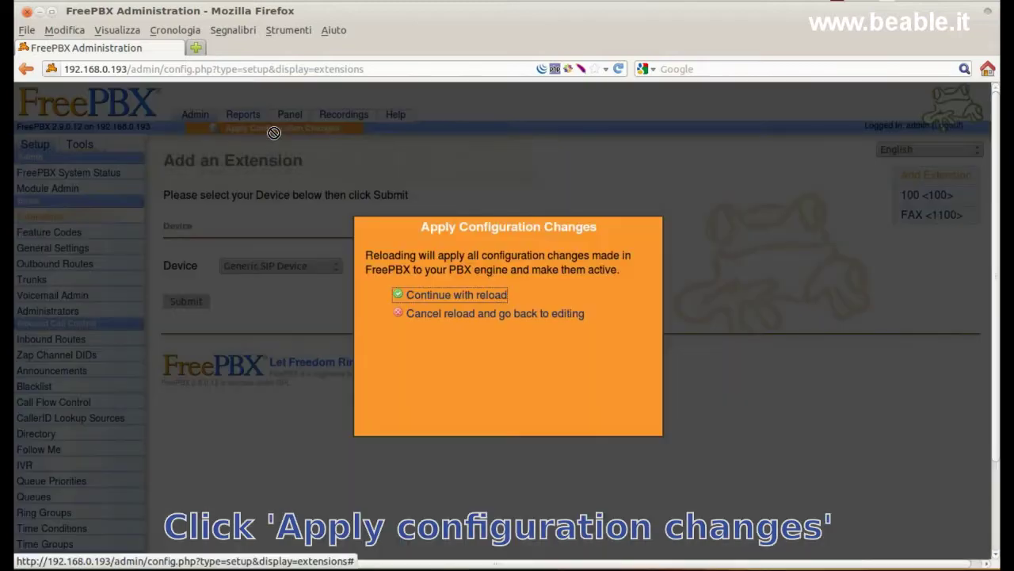
{"action": "left_click", "coordinate": [448, 295]}
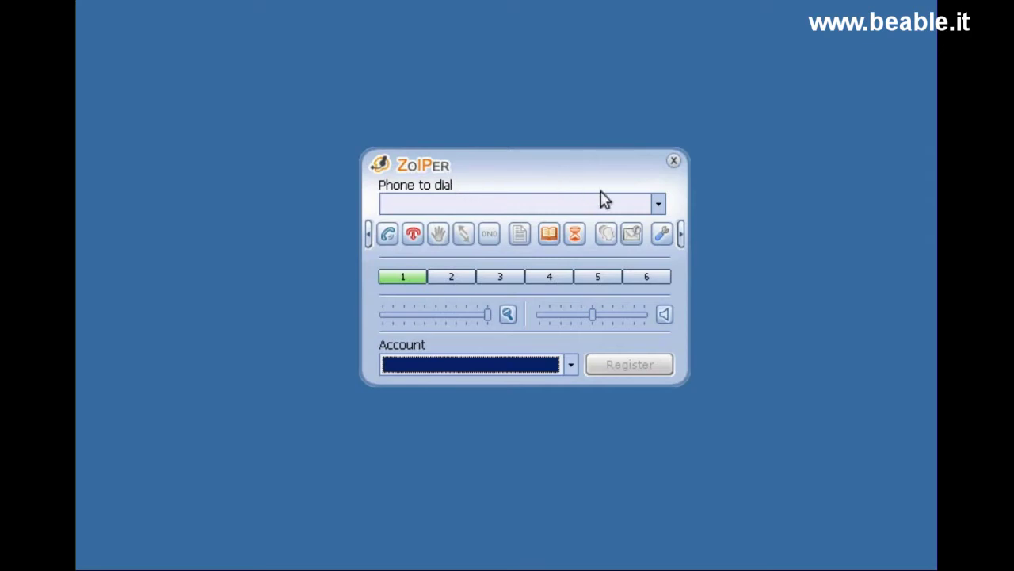
- Add Zoiper SIP account 100 on 192.168.0.193 with username and caller ID 100, its password, and apply
{"action": "left_click", "coordinate": [661, 235]}
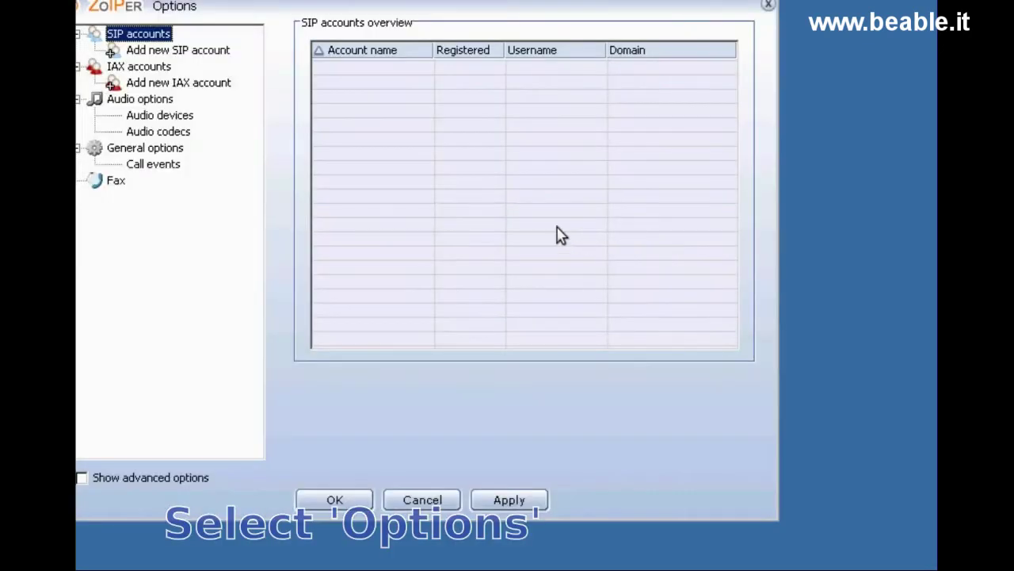
{"action": "left_click_drag", "start_coordinate": [404, 18], "coordinate": [473, 42]}
{"action": "left_click", "coordinate": [284, 75]}
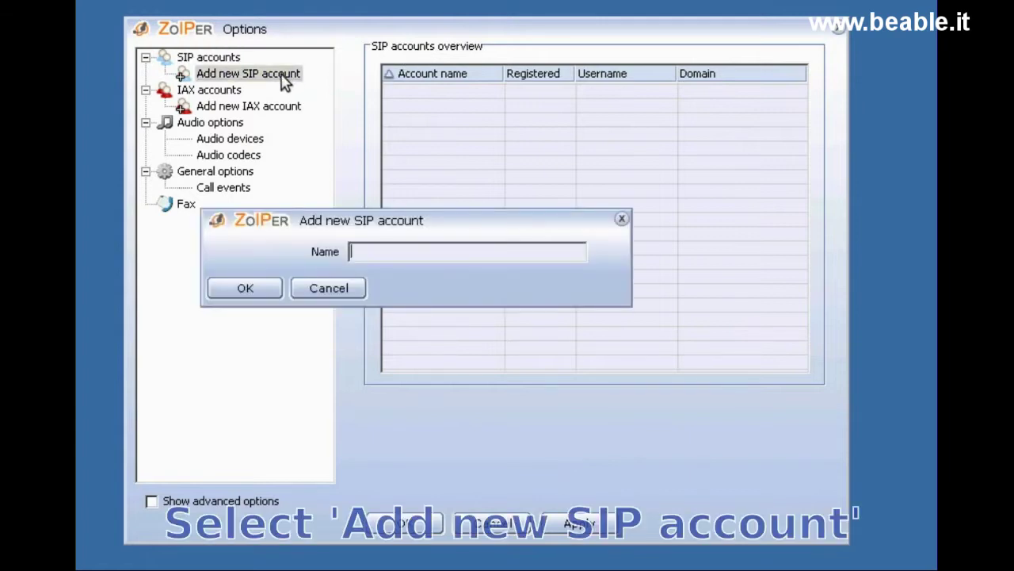
{"action": "left_click", "coordinate": [211, 293]}
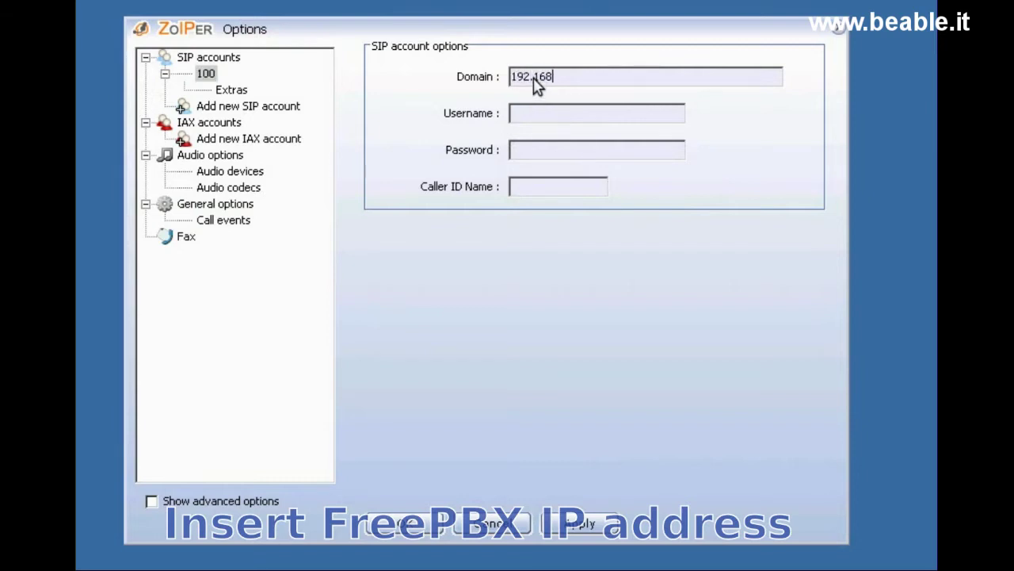
{"action": "type", "text": "93"}
{"action": "type", "text": "100"}
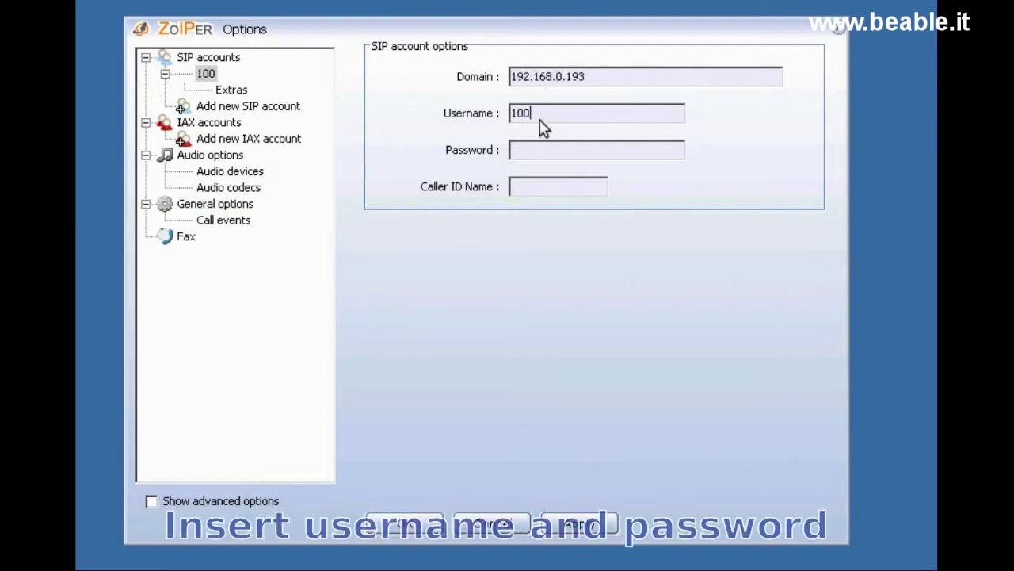
{"action": "left_click", "coordinate": [531, 151]}
{"action": "type", "text": "*********"}
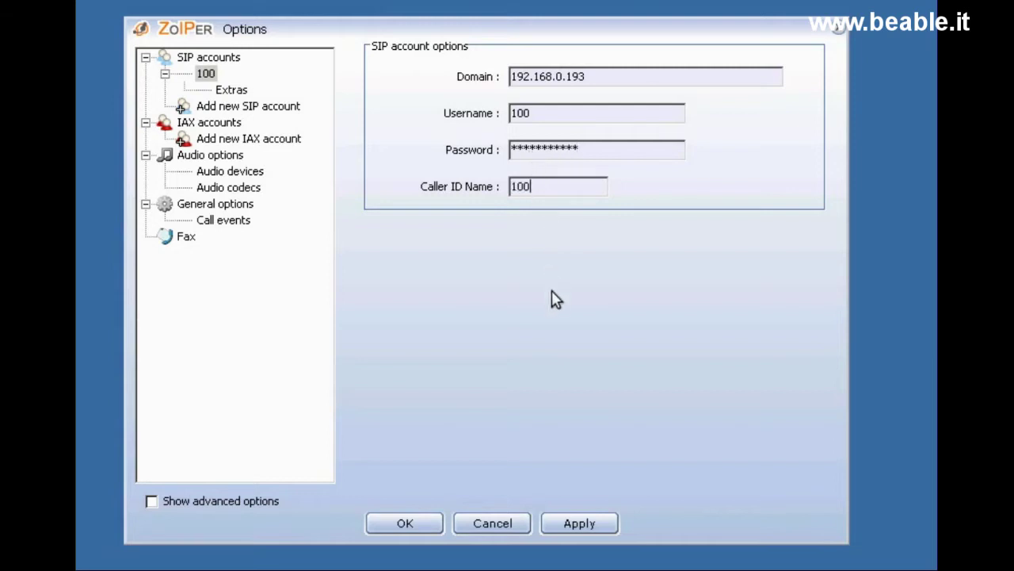
{"action": "left_click", "coordinate": [410, 531]}
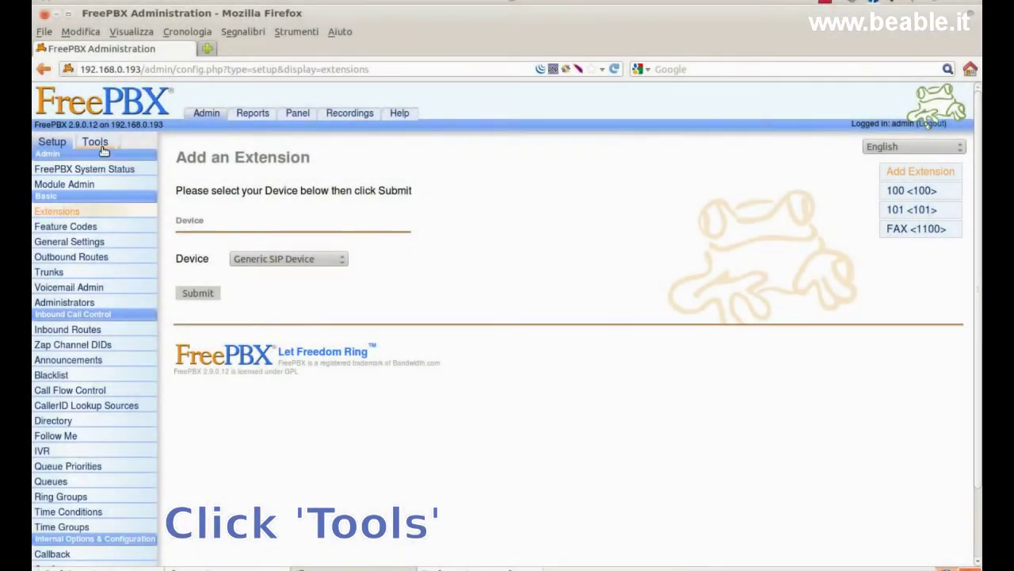
- Check in the Asterisk Info full report that SIP peer 100 shows status OK
{"action": "left_click", "coordinate": [97, 143]}
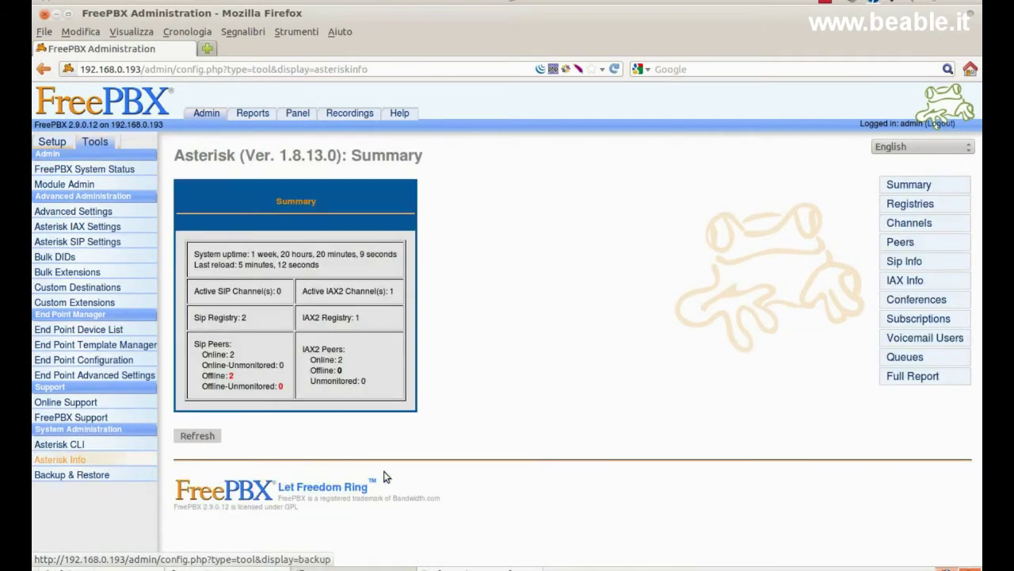
{"action": "left_click", "coordinate": [911, 383]}
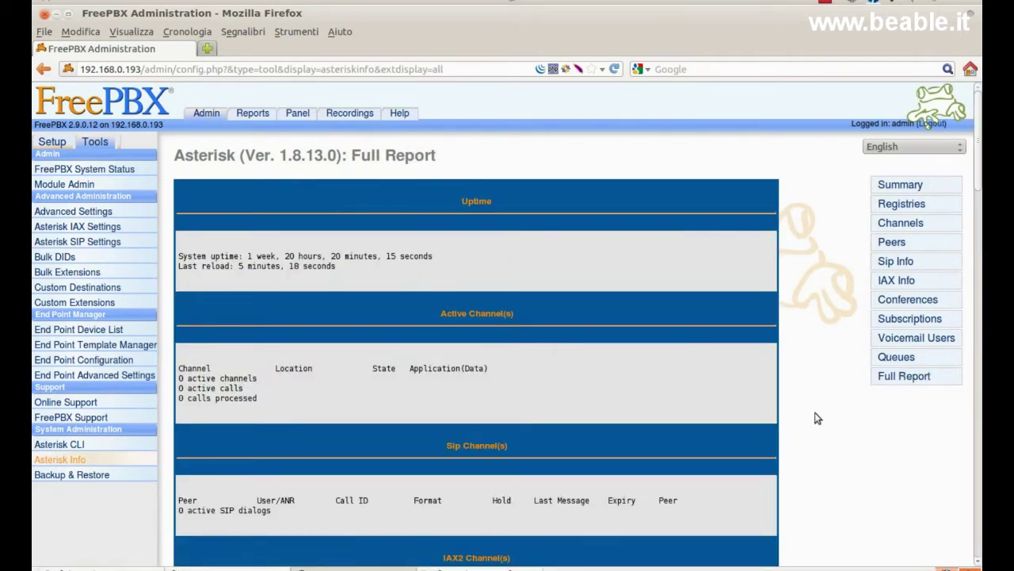
{"action": "scroll", "coordinate": [816, 416], "scroll_direction": "down", "scroll_amount": 5}
{"action": "scroll", "coordinate": [820, 417], "scroll_direction": "down", "scroll_amount": 7}
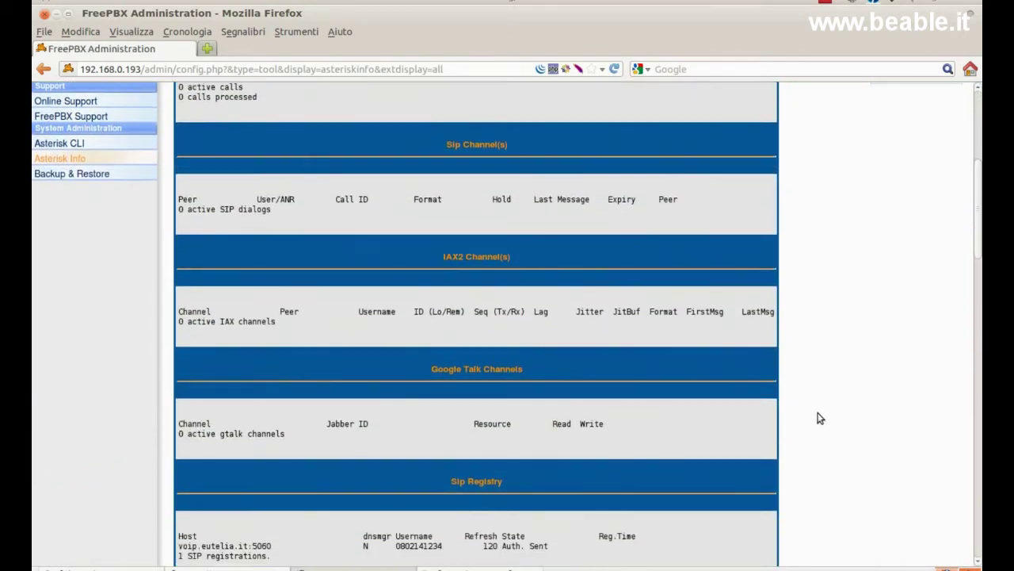
{"action": "scroll", "coordinate": [820, 418], "scroll_direction": "down", "scroll_amount": 1}
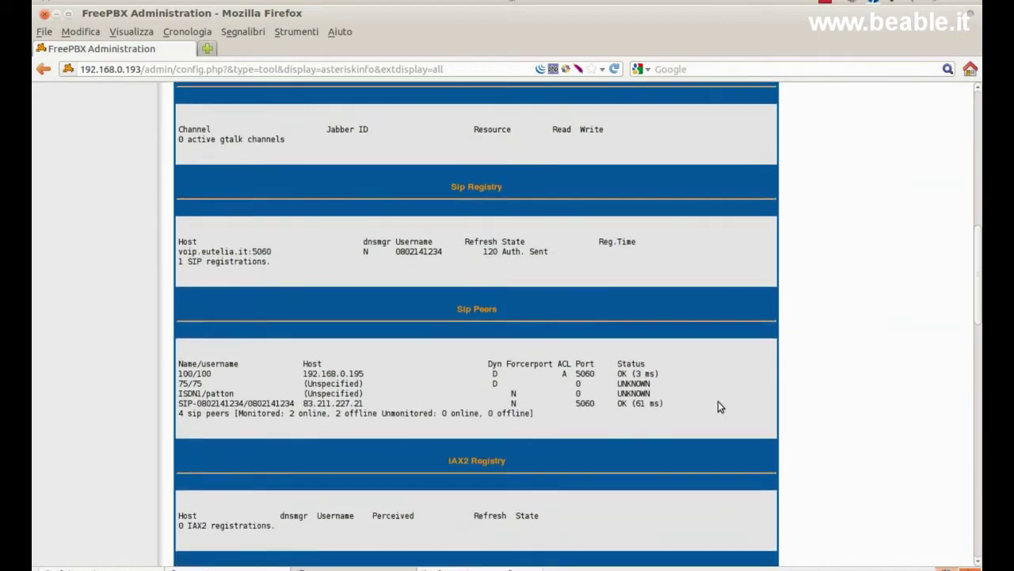
{"action": "triple_click", "coordinate": [610, 371]}
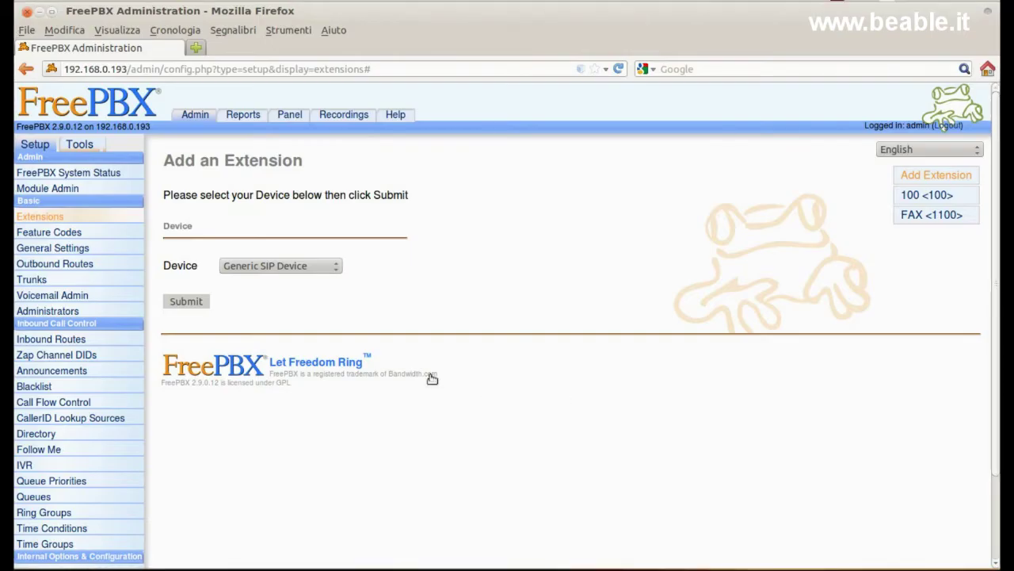
- Start a new Generic IAX2 Device extension
{"action": "left_click", "coordinate": [117, 219]}
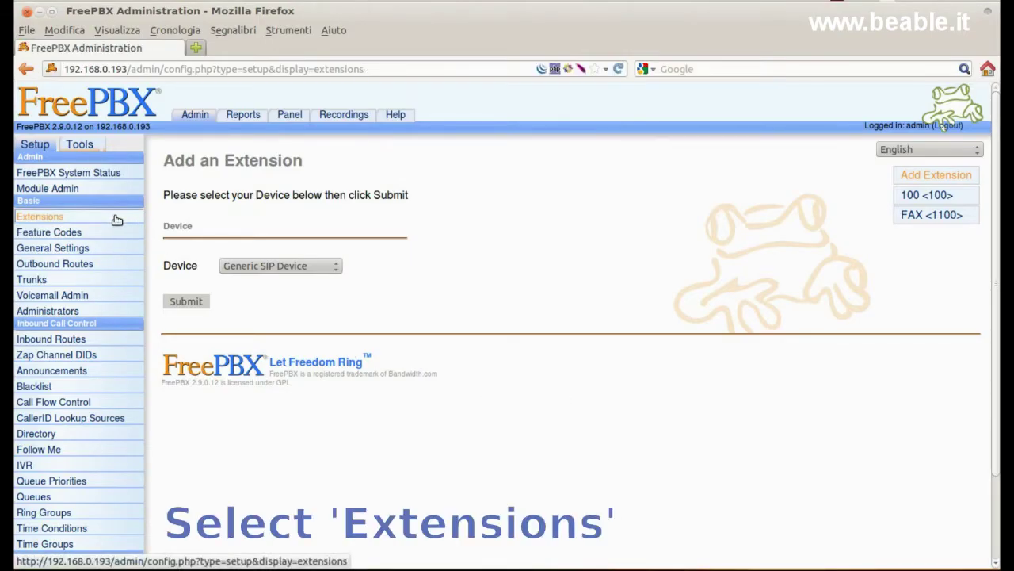
{"action": "left_click", "coordinate": [335, 267]}
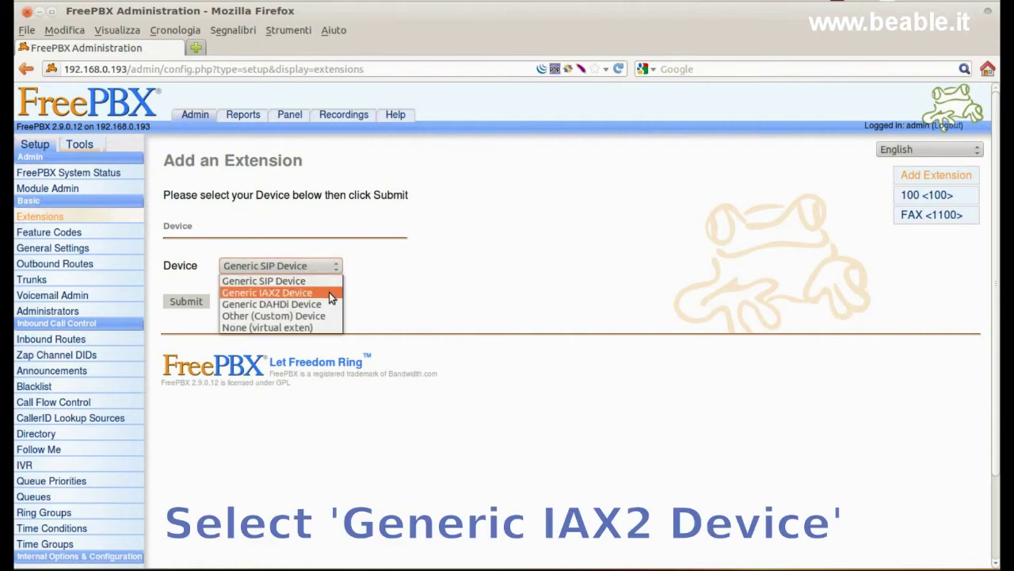
{"action": "left_click", "coordinate": [329, 291]}
{"action": "left_click", "coordinate": [205, 302]}
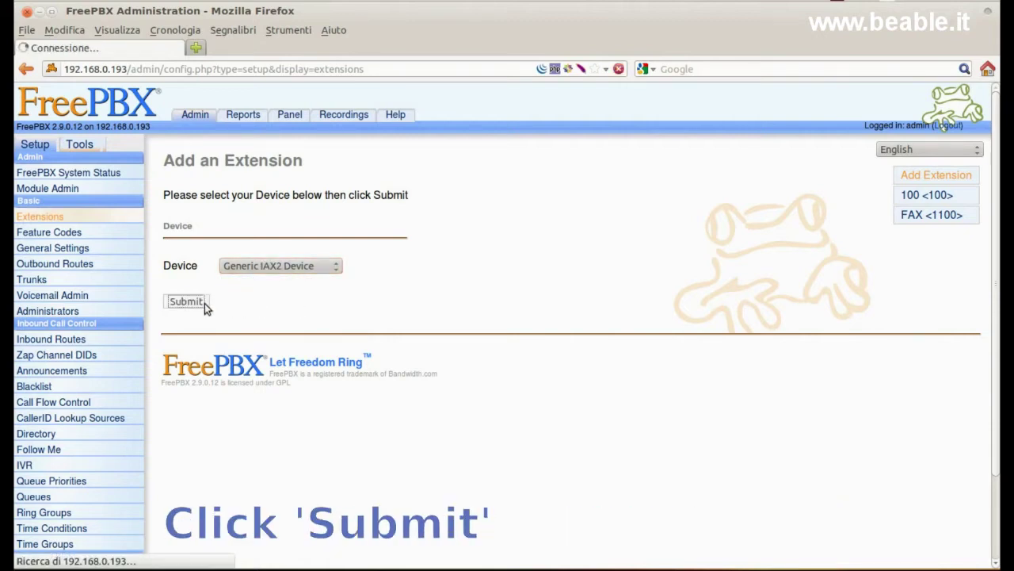
- Enter 101 as user extension, display name and SIP alias, and fill in the secret
{"action": "left_click", "coordinate": [314, 258]}
{"action": "type", "text": "101"}
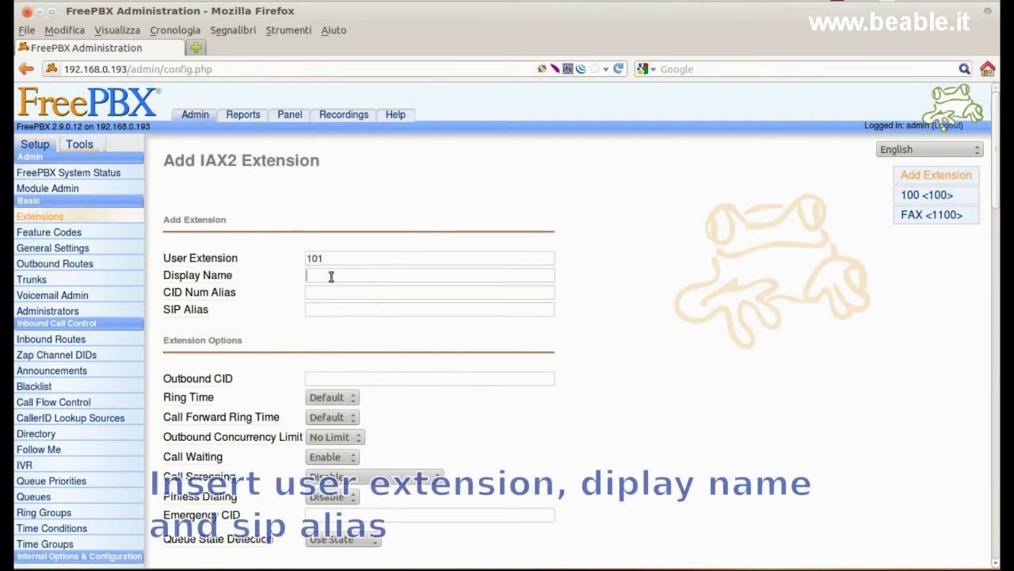
{"action": "type", "text": "101"}
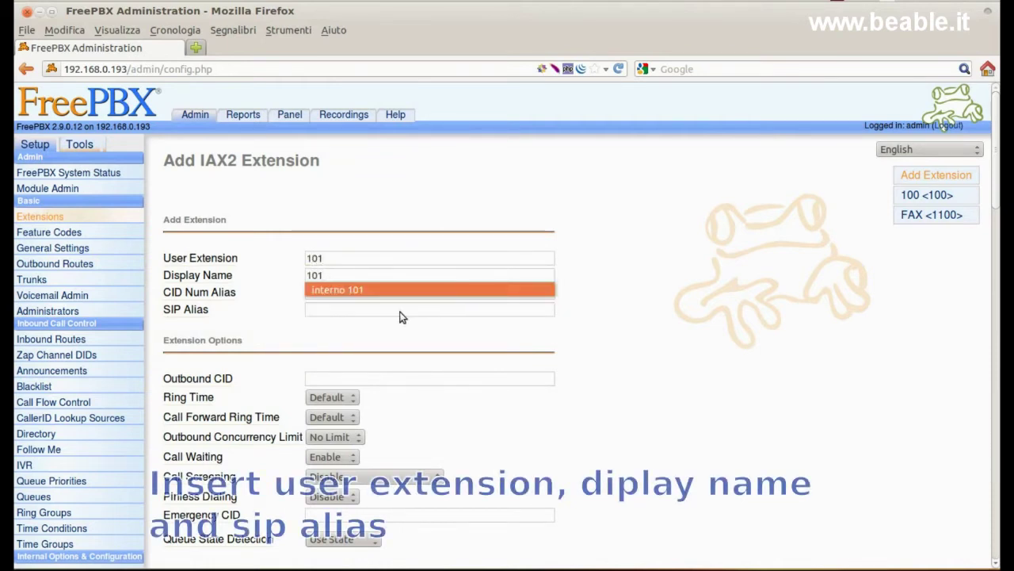
{"action": "left_click", "coordinate": [401, 311]}
{"action": "type", "text": "101"}
{"action": "left_click", "coordinate": [407, 321]}
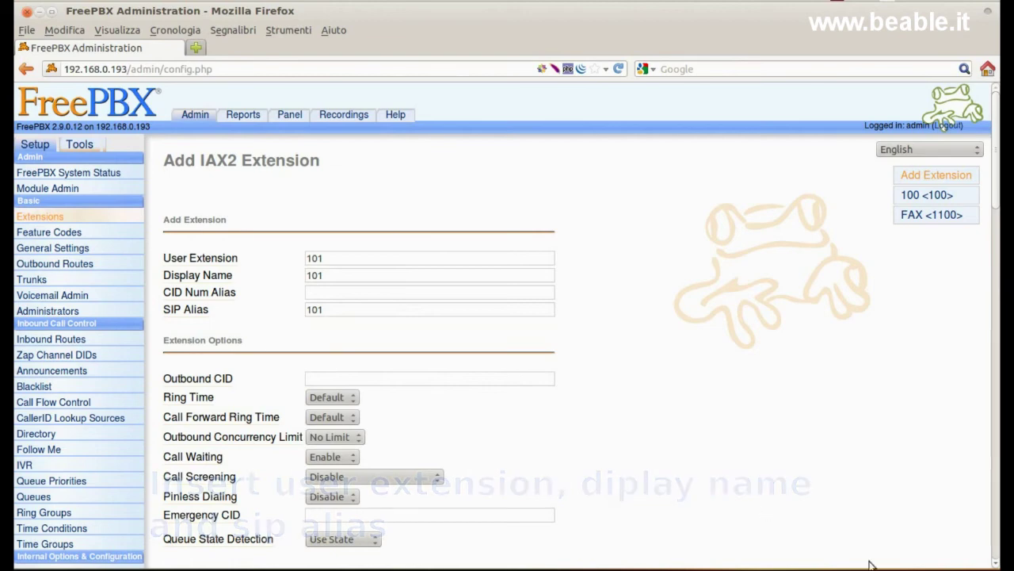
{"action": "scroll", "coordinate": [996, 564], "scroll_direction": "down", "scroll_amount": 5}
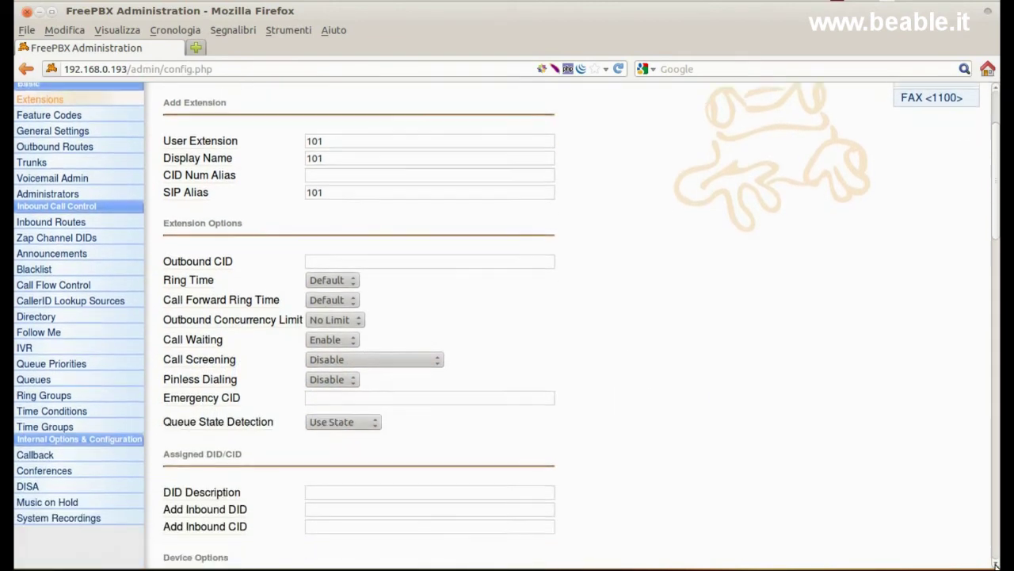
{"action": "scroll", "coordinate": [996, 563], "scroll_direction": "down", "scroll_amount": 5}
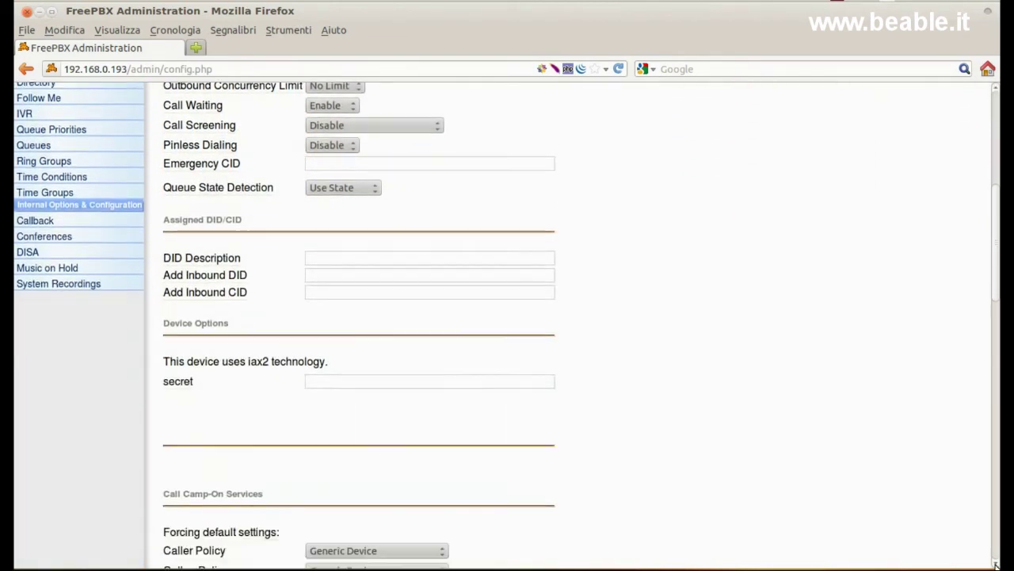
{"action": "scroll", "coordinate": [996, 563], "scroll_direction": "down", "scroll_amount": 3}
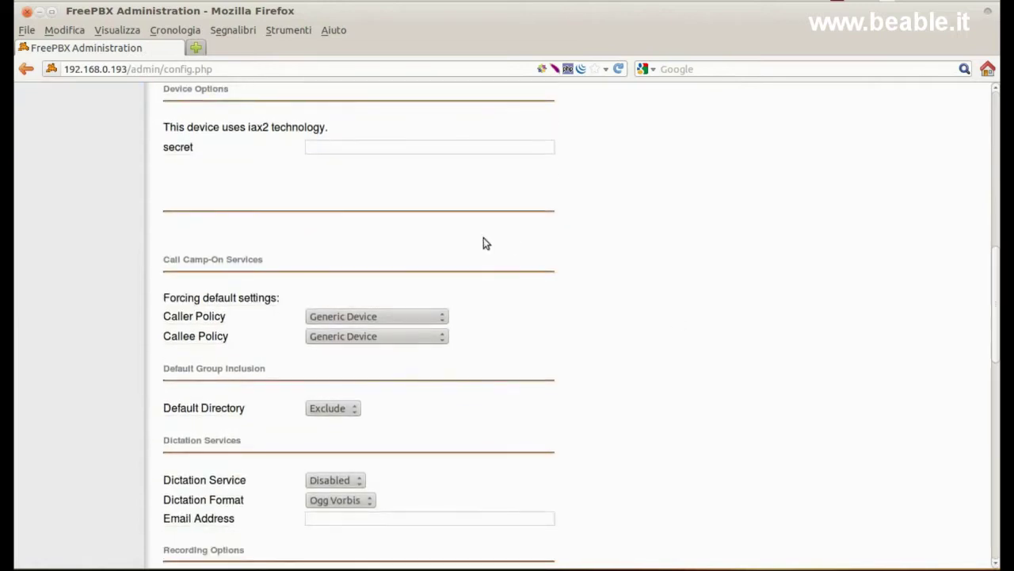
{"action": "left_click", "coordinate": [317, 151]}
{"action": "type", "text": "password"}
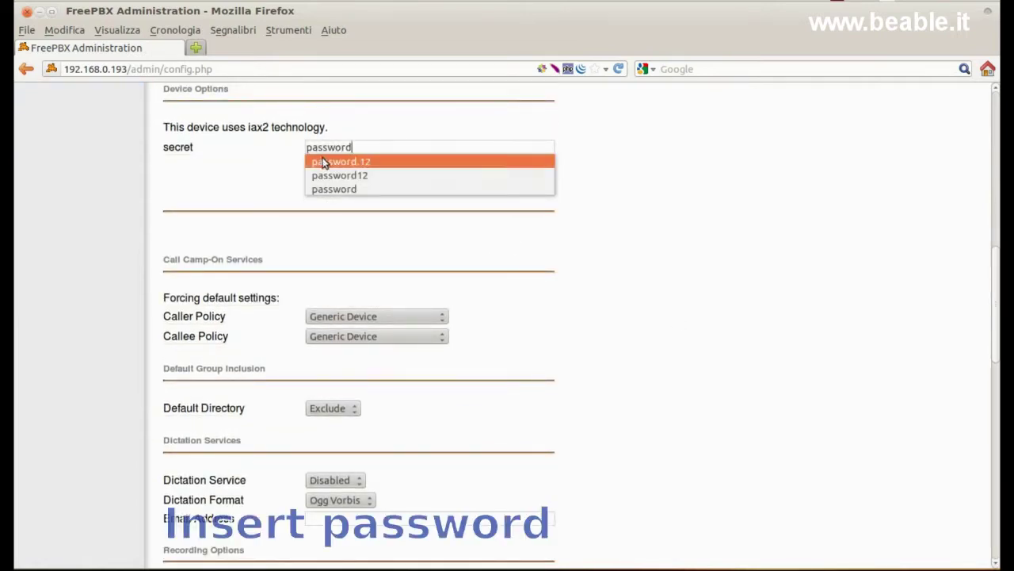
{"action": "left_click", "coordinate": [325, 161]}
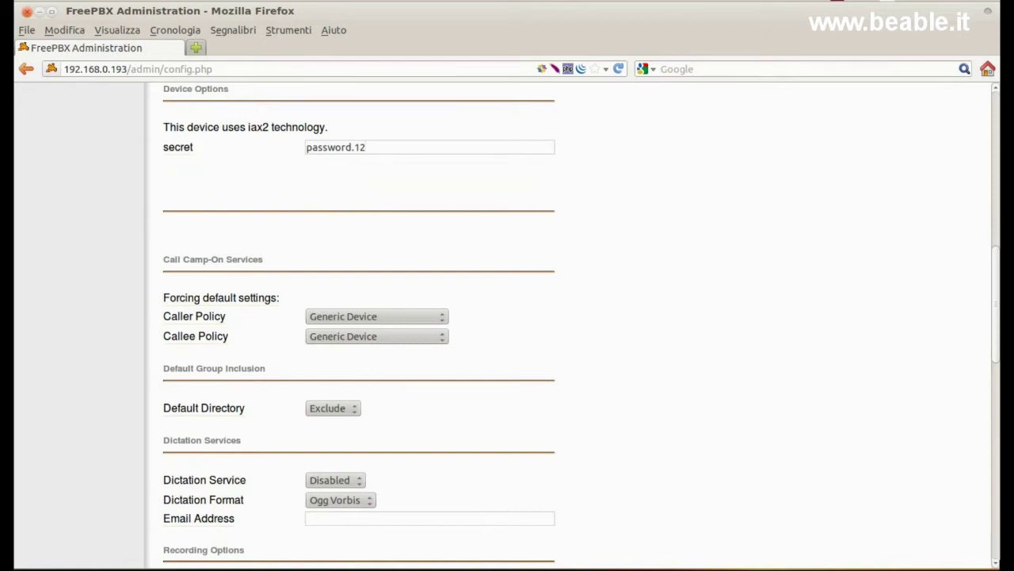
{"action": "scroll", "coordinate": [997, 563], "scroll_direction": "down", "scroll_amount": 4}
{"action": "scroll", "coordinate": [997, 564], "scroll_direction": "down", "scroll_amount": 6}
{"action": "scroll", "coordinate": [923, 522], "scroll_direction": "down", "scroll_amount": 4}
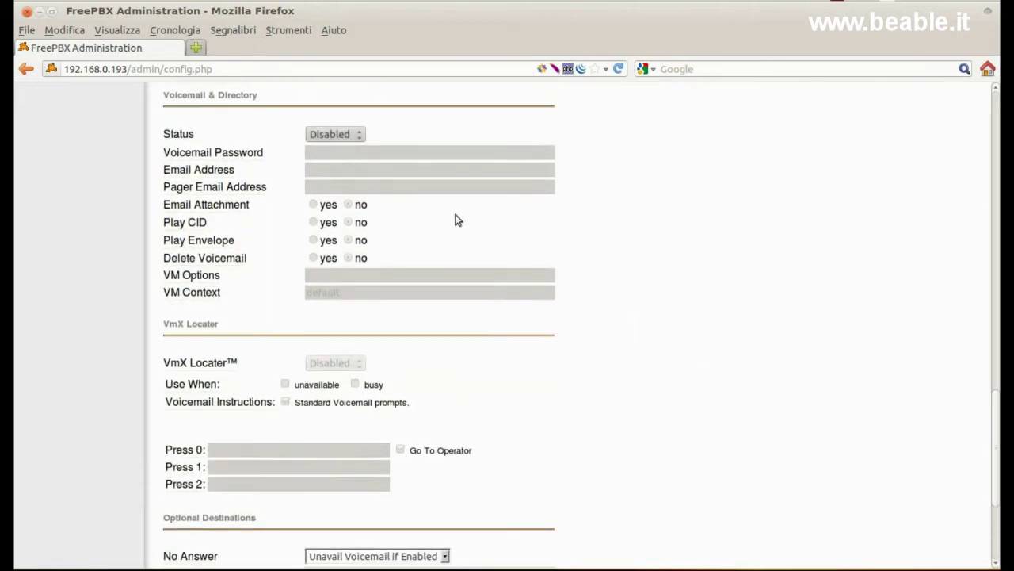
{"action": "left_click", "coordinate": [360, 134]}
{"action": "left_click", "coordinate": [357, 150]}
{"action": "left_click", "coordinate": [358, 152]}
{"action": "type", "text": "101"}
{"action": "left_click", "coordinate": [358, 169]}
{"action": "type", "text": "a.l"}
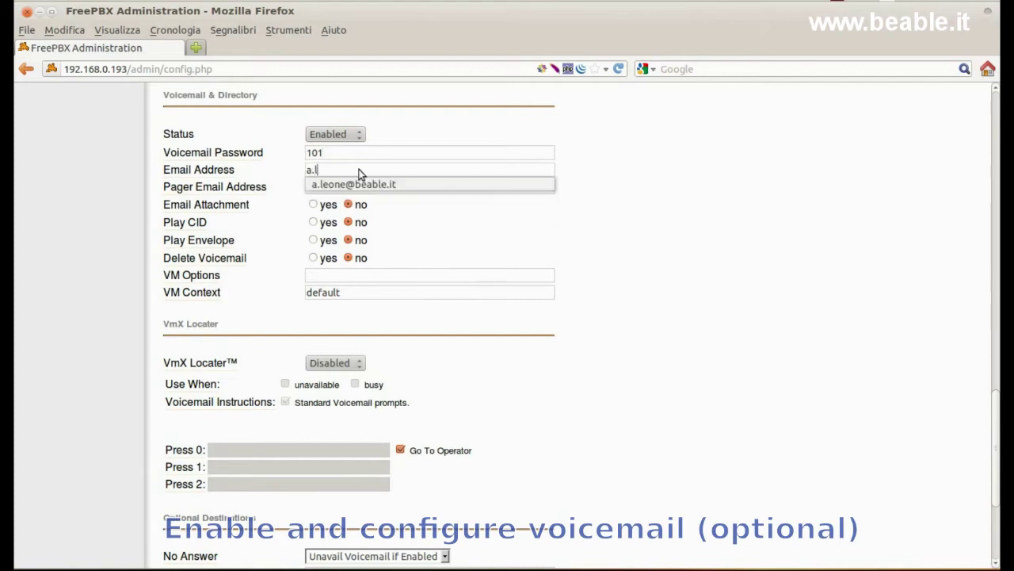
{"action": "left_click", "coordinate": [357, 184]}
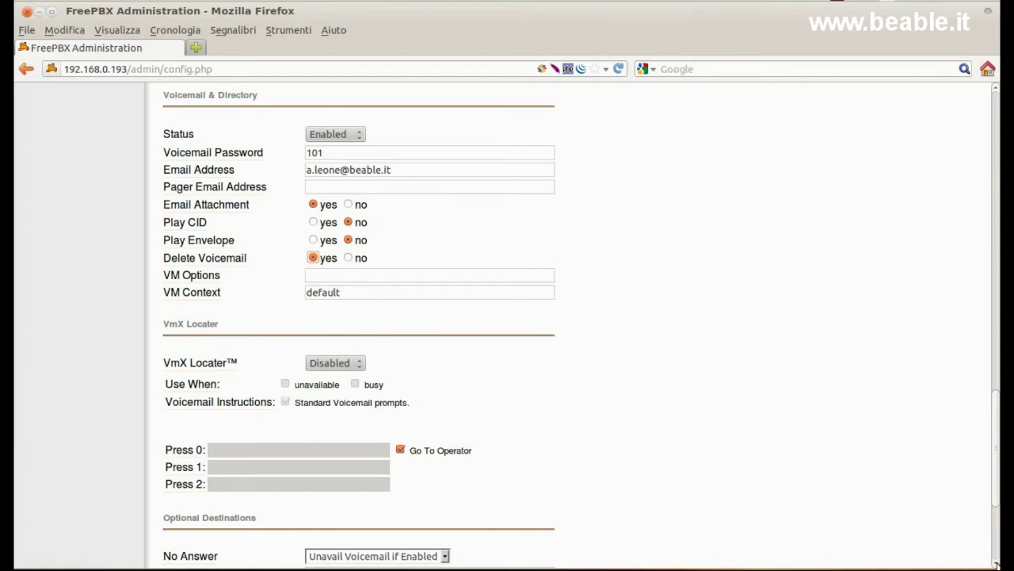
{"action": "scroll", "coordinate": [997, 564], "scroll_direction": "down", "scroll_amount": 5}
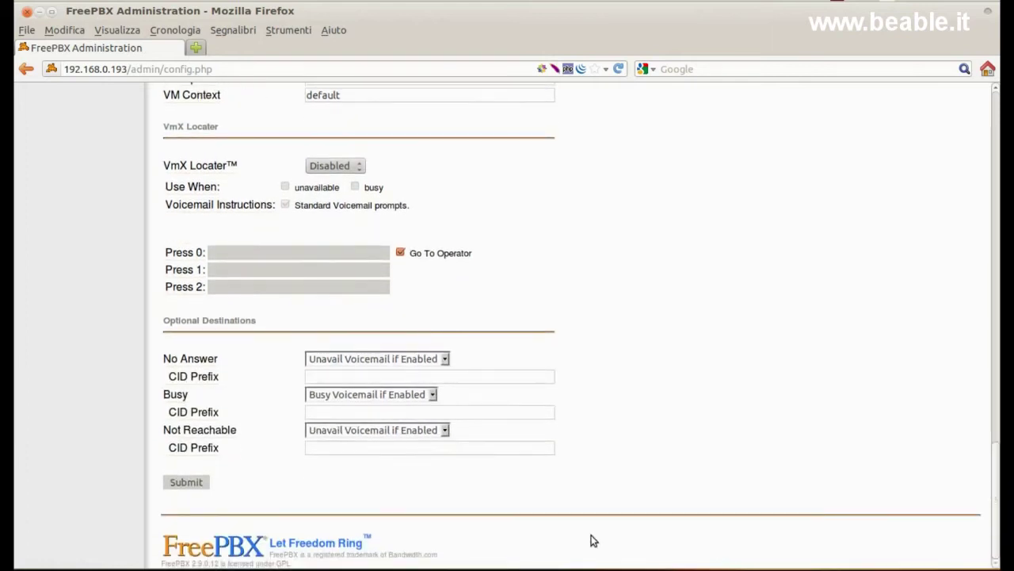
- Submit extension 101, then apply the configuration changes with a reload
{"action": "left_click", "coordinate": [205, 482]}
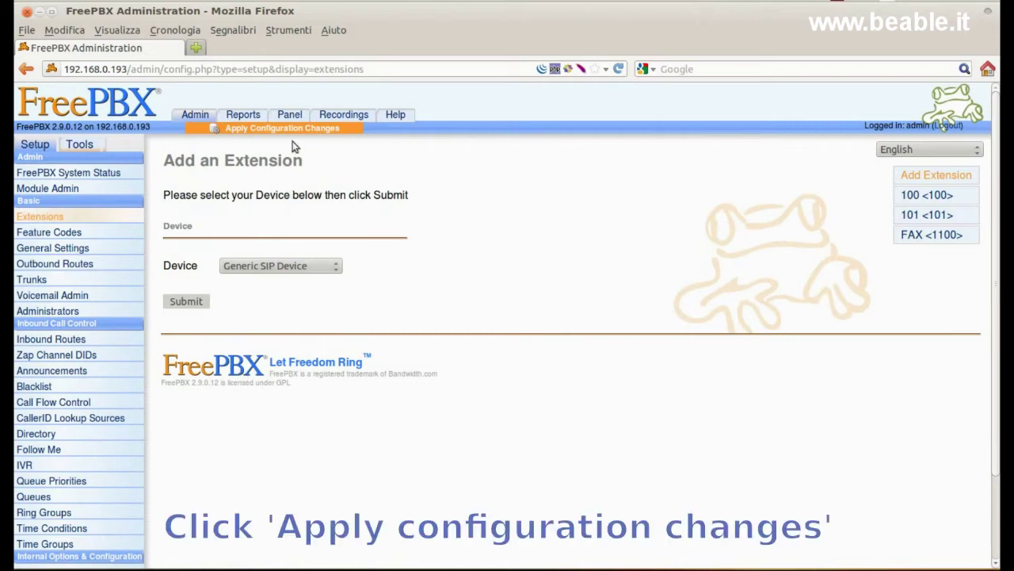
{"action": "left_click", "coordinate": [297, 130]}
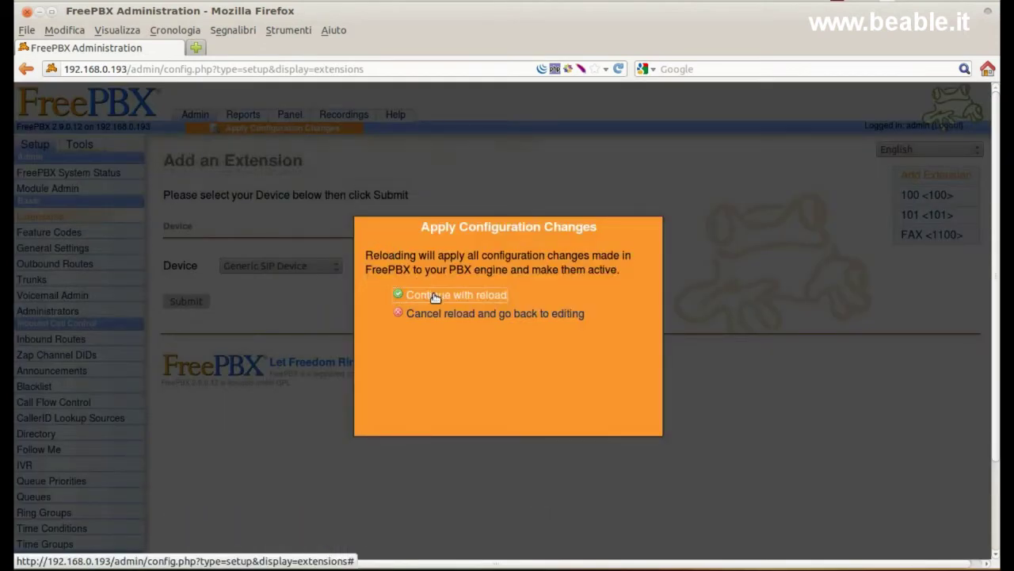
{"action": "left_click", "coordinate": [434, 295]}
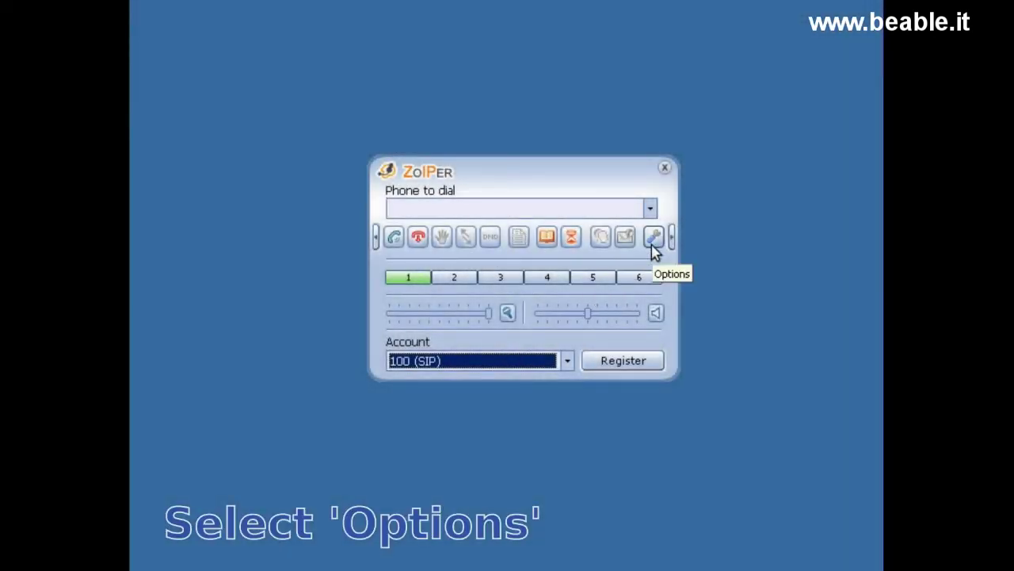
- Create Zoiper IAX account 101 on 192.168.0.193 with username 101, apply it, and select it
{"action": "left_click", "coordinate": [653, 240]}
{"action": "left_click", "coordinate": [242, 147]}
{"action": "type", "text": "101"}
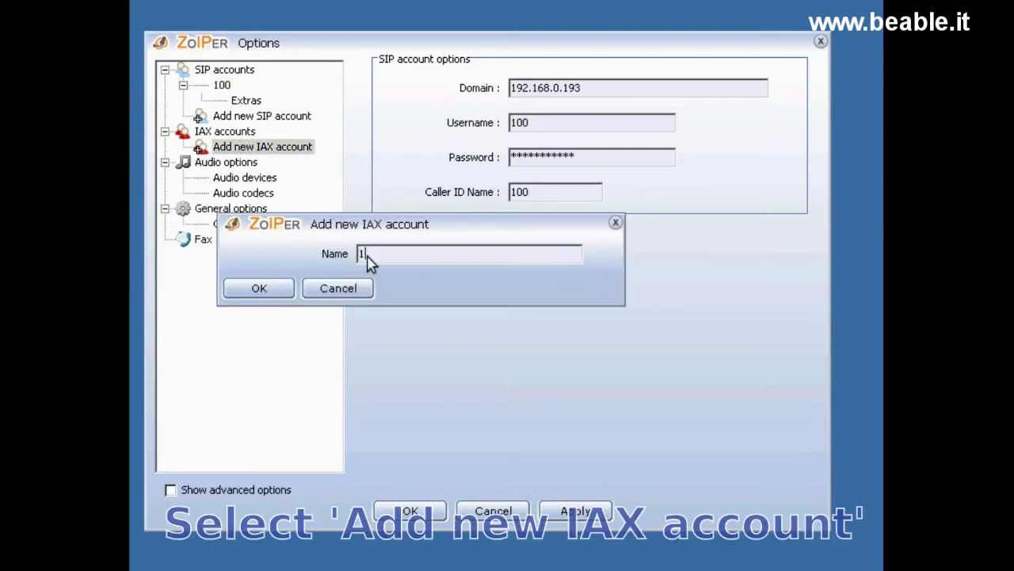
{"action": "left_click", "coordinate": [268, 290]}
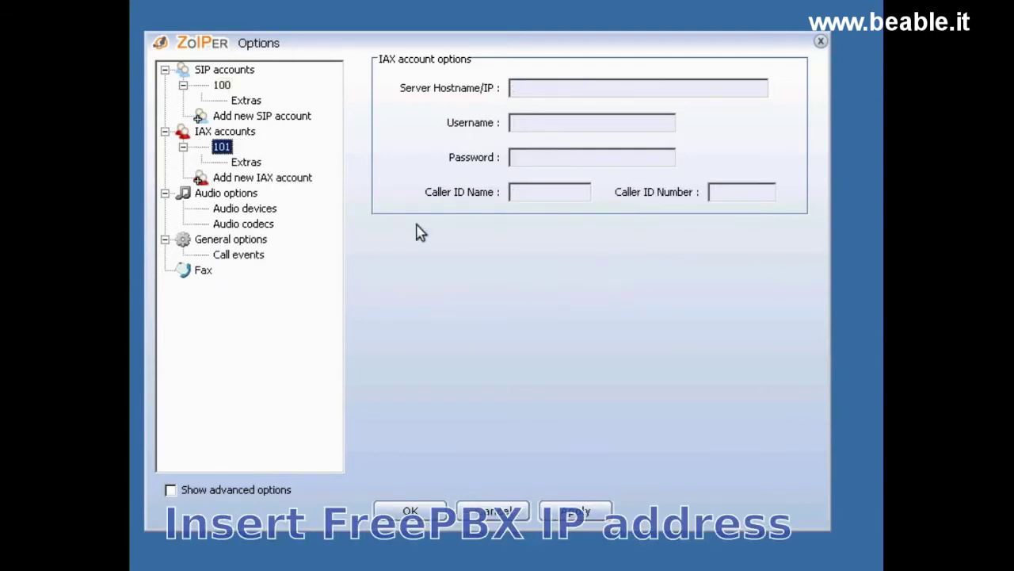
{"action": "left_click", "coordinate": [546, 91]}
{"action": "left_click", "coordinate": [620, 127]}
{"action": "type", "text": "101"}
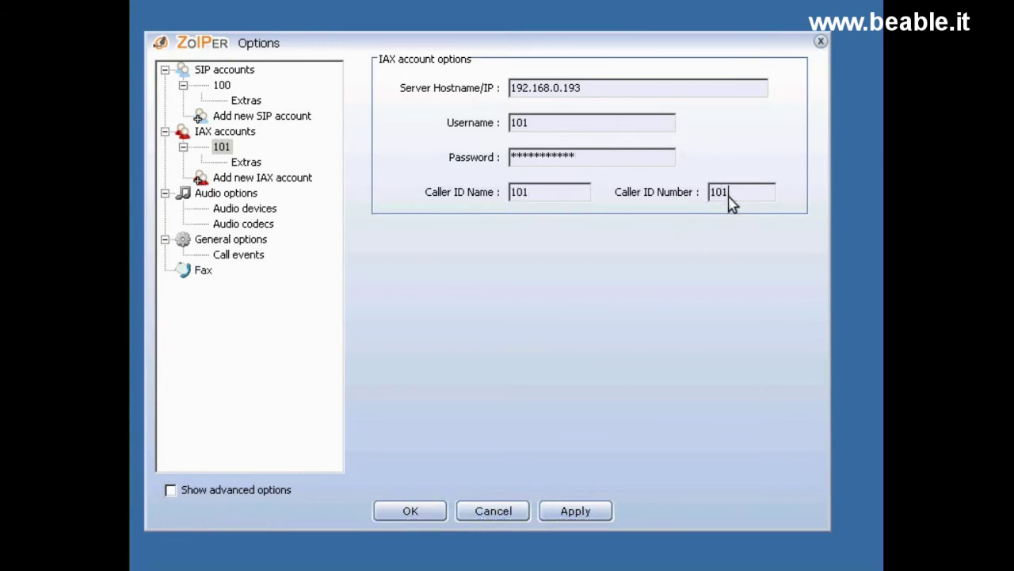
{"action": "left_click", "coordinate": [595, 515]}
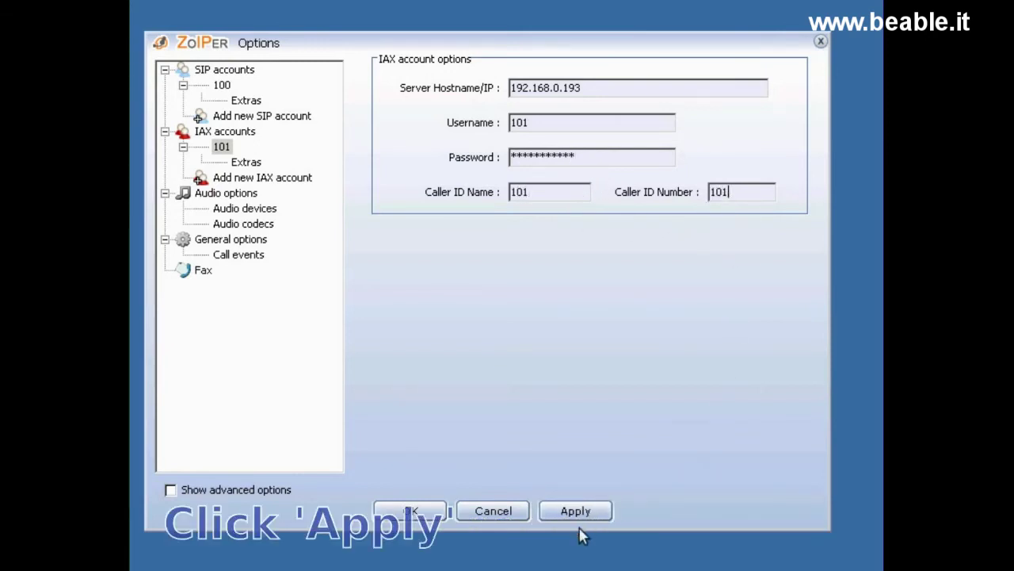
{"action": "left_click", "coordinate": [412, 515]}
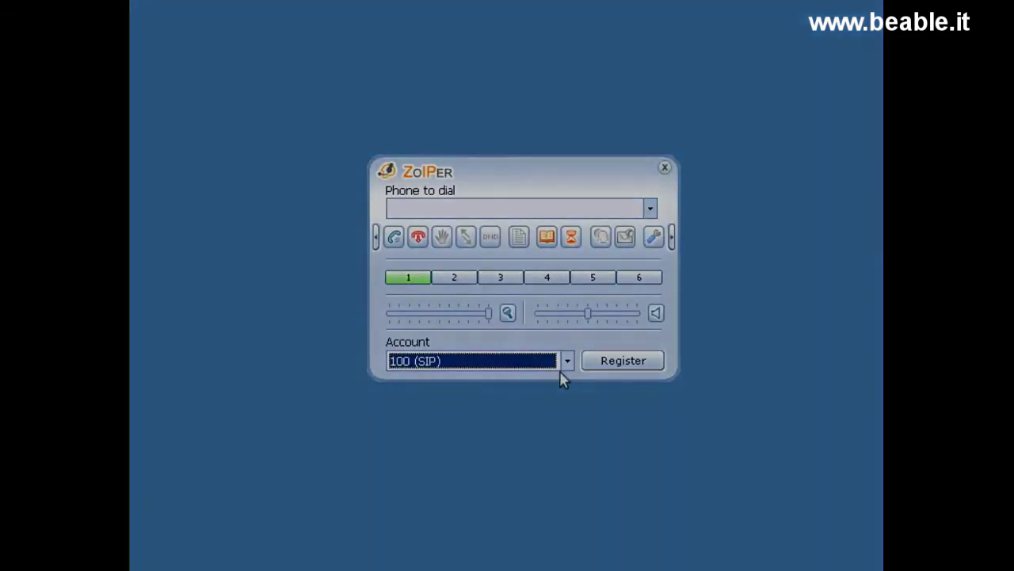
{"action": "left_click", "coordinate": [566, 361]}
{"action": "left_click", "coordinate": [557, 391]}
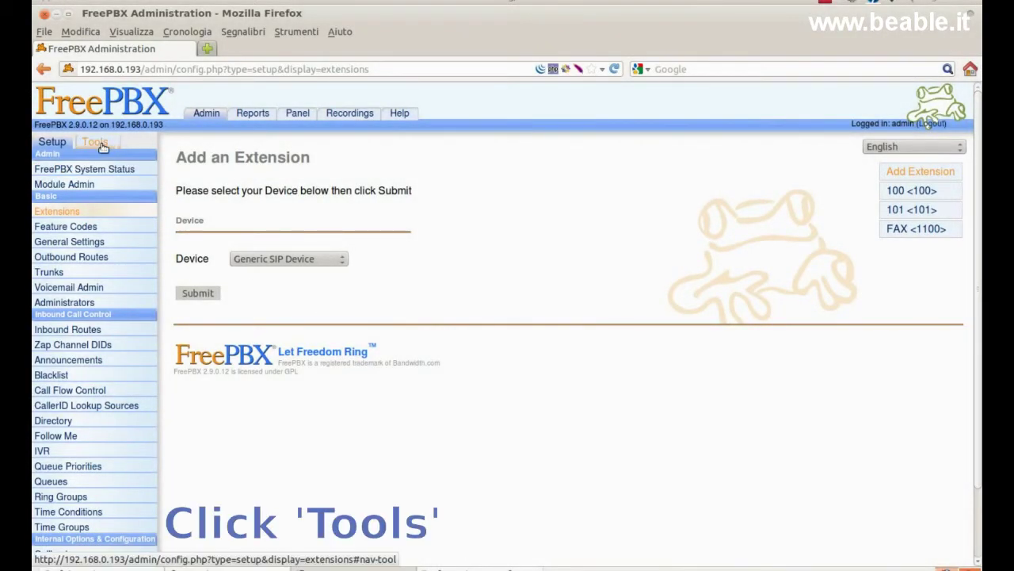
- Confirm in the Asterisk Info full report that SIP peer 100 and IAX2 peer 101 are online
{"action": "left_click", "coordinate": [96, 141]}
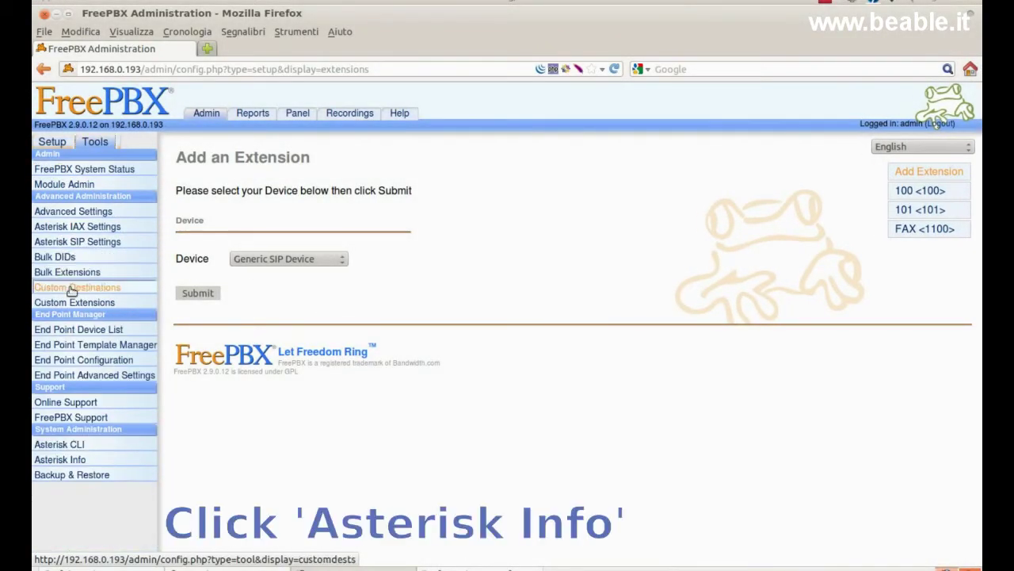
{"action": "left_click", "coordinate": [121, 464]}
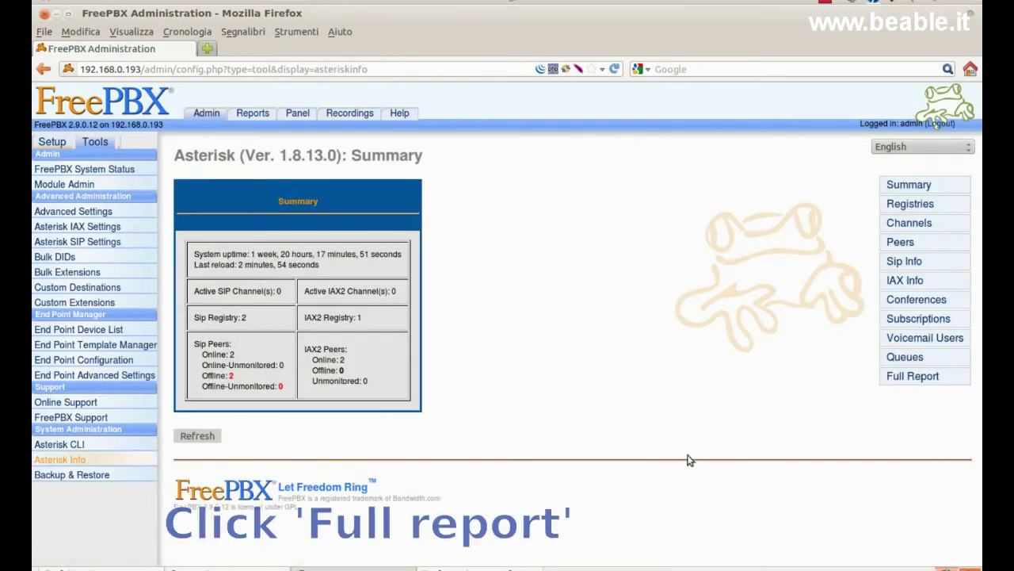
{"action": "left_click", "coordinate": [917, 384]}
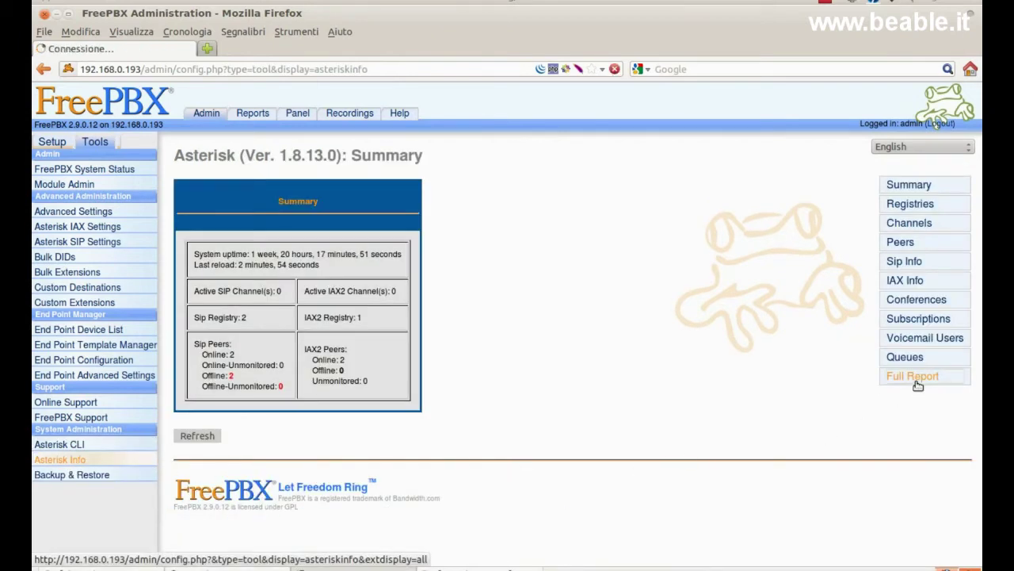
{"action": "scroll", "coordinate": [884, 444], "scroll_direction": "down", "scroll_amount": 5}
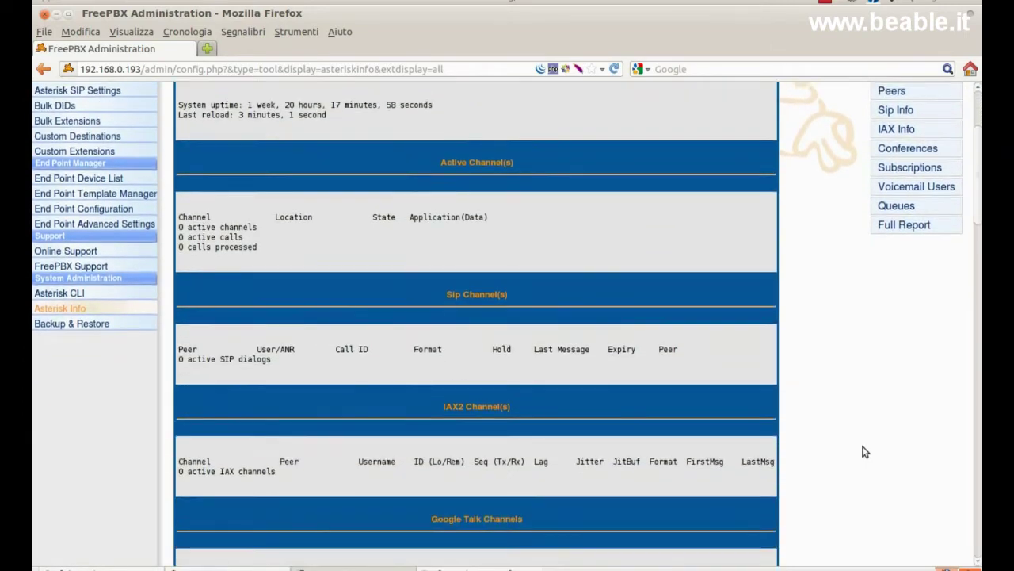
{"action": "scroll", "coordinate": [866, 452], "scroll_direction": "down", "scroll_amount": 4}
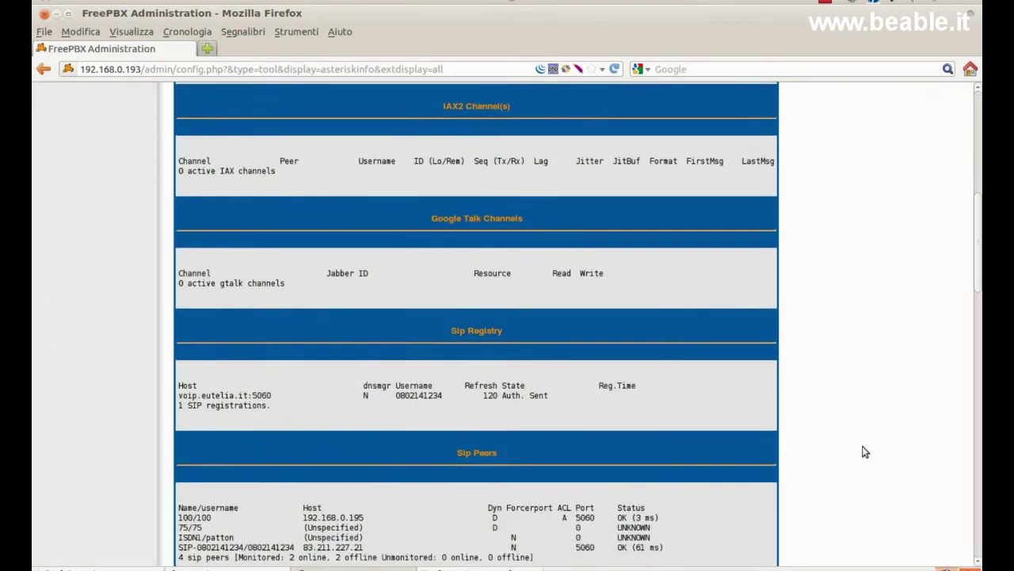
{"action": "scroll", "coordinate": [865, 452], "scroll_direction": "down", "scroll_amount": 4}
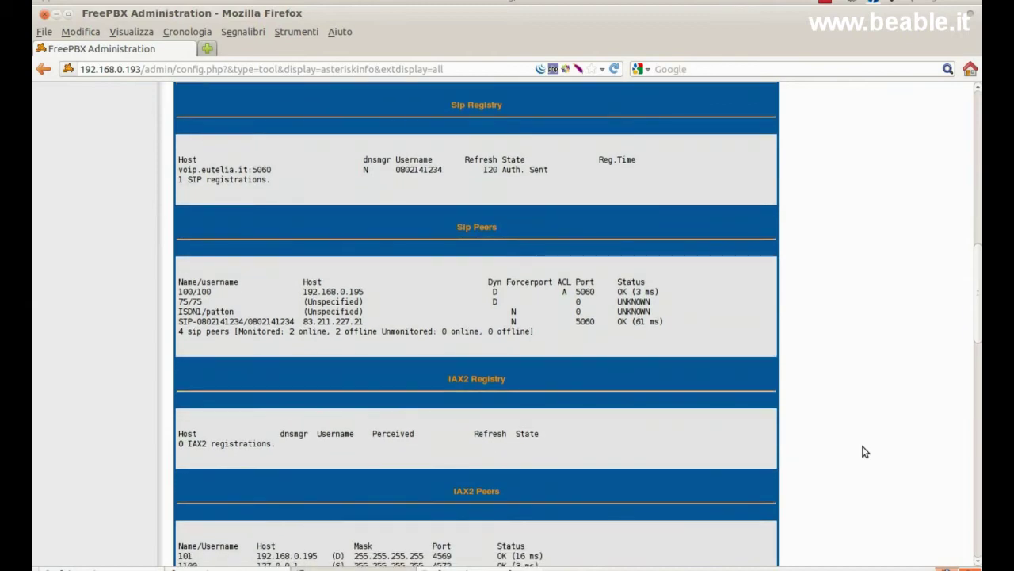
{"action": "scroll", "coordinate": [866, 452], "scroll_direction": "down", "scroll_amount": 5}
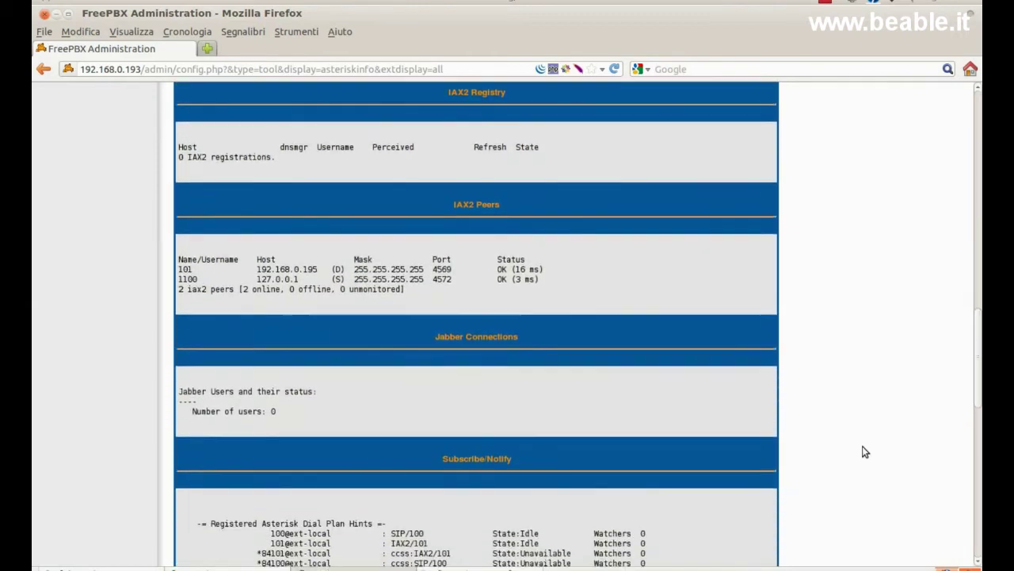
{"action": "triple_click", "coordinate": [340, 217]}
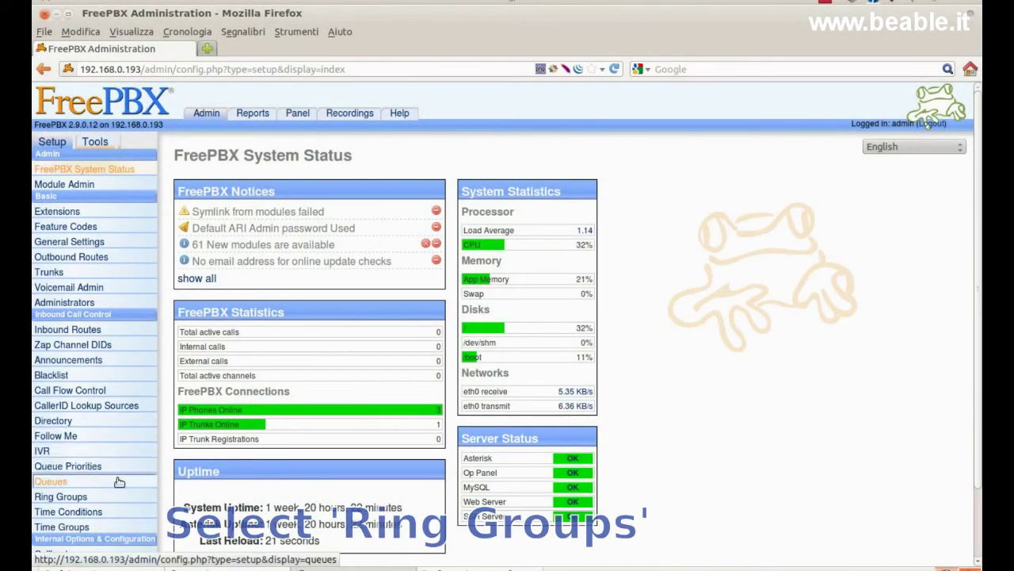
- Describe new ring group 600 as 'all', ringing extensions 100 and 101
{"action": "left_click", "coordinate": [116, 500]}
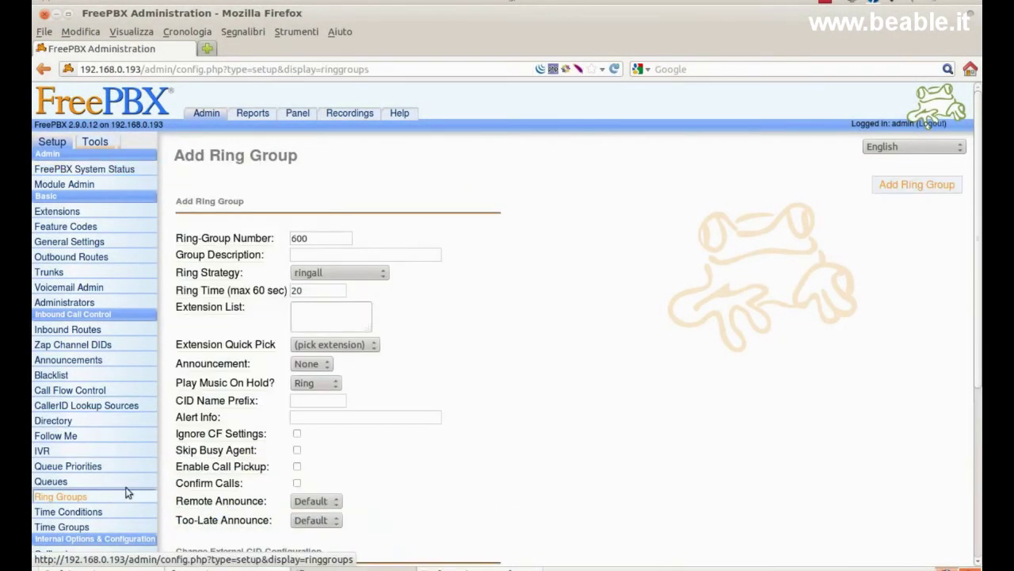
{"action": "left_click", "coordinate": [305, 255]}
{"action": "type", "text": "all"}
{"action": "left_click", "coordinate": [296, 310]}
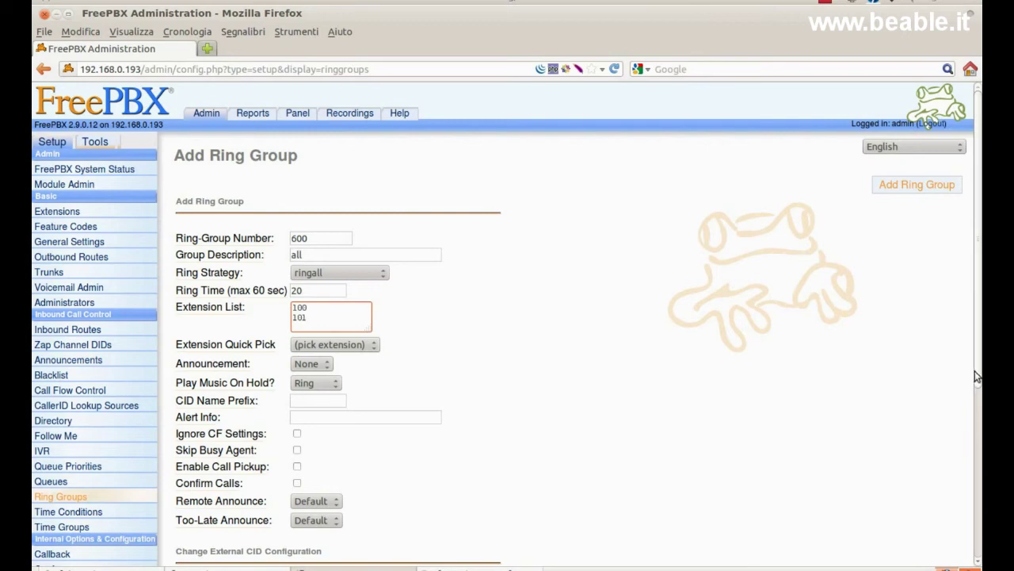
{"action": "scroll", "coordinate": [981, 363], "scroll_direction": "down", "scroll_amount": 2}
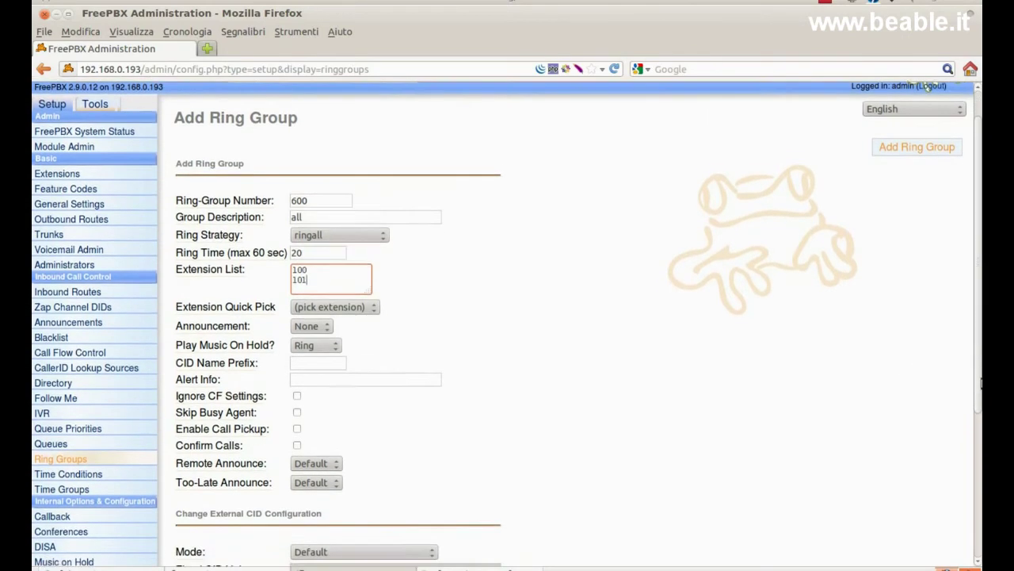
{"action": "scroll", "coordinate": [981, 363], "scroll_direction": "down", "scroll_amount": 3}
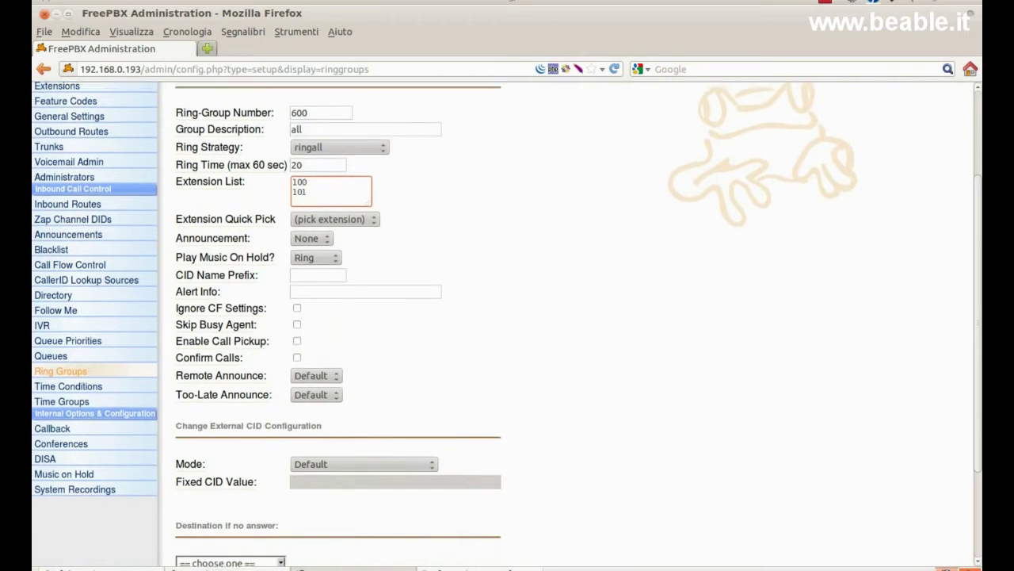
{"action": "scroll", "coordinate": [970, 524], "scroll_direction": "down", "scroll_amount": 3}
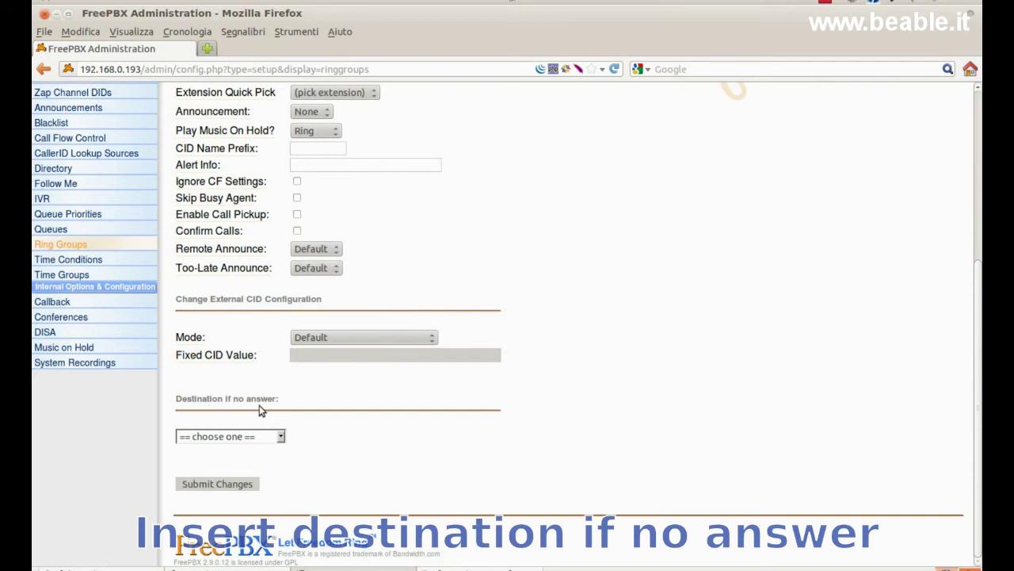
- Send unanswered calls to extension 100, save the group and reload the configuration
{"action": "left_click", "coordinate": [282, 437]}
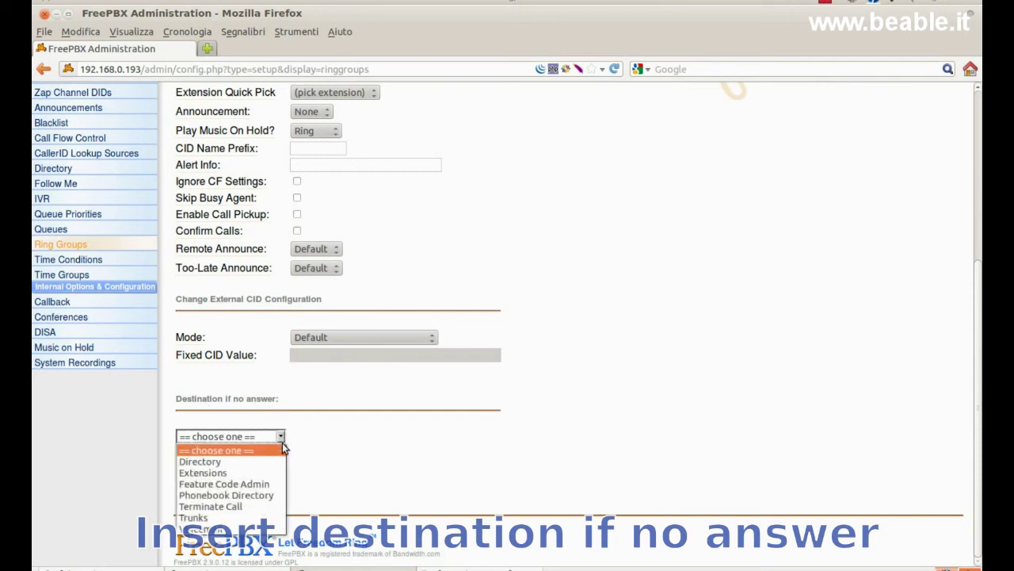
{"action": "left_click", "coordinate": [291, 473]}
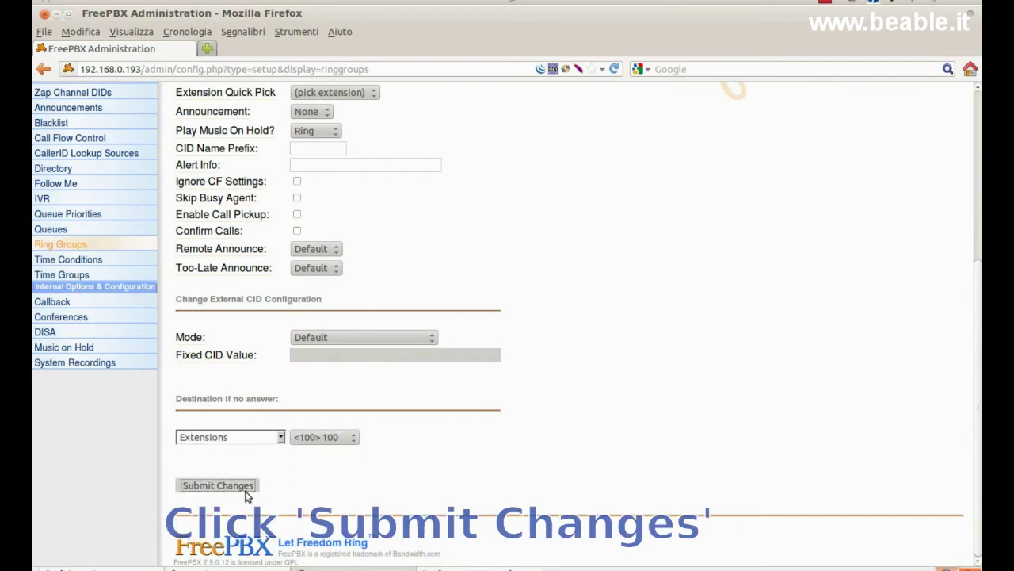
{"action": "left_click", "coordinate": [245, 489]}
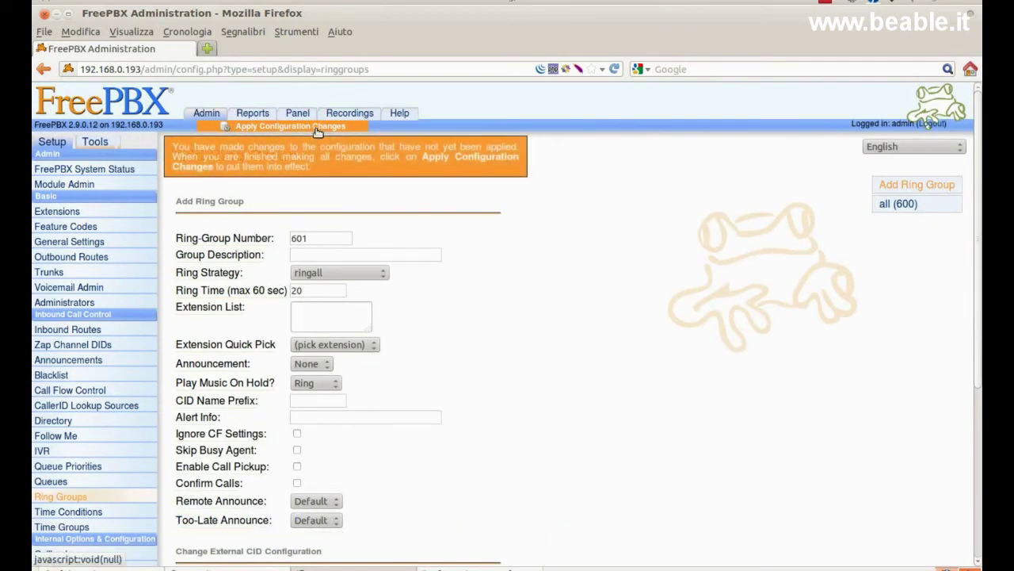
{"action": "left_click", "coordinate": [316, 129]}
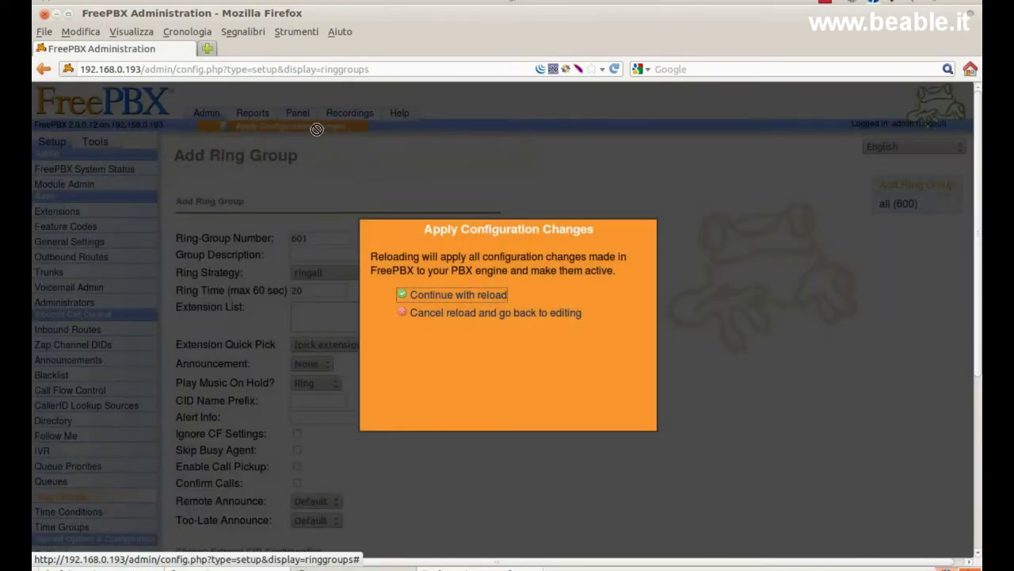
{"action": "left_click", "coordinate": [426, 291]}
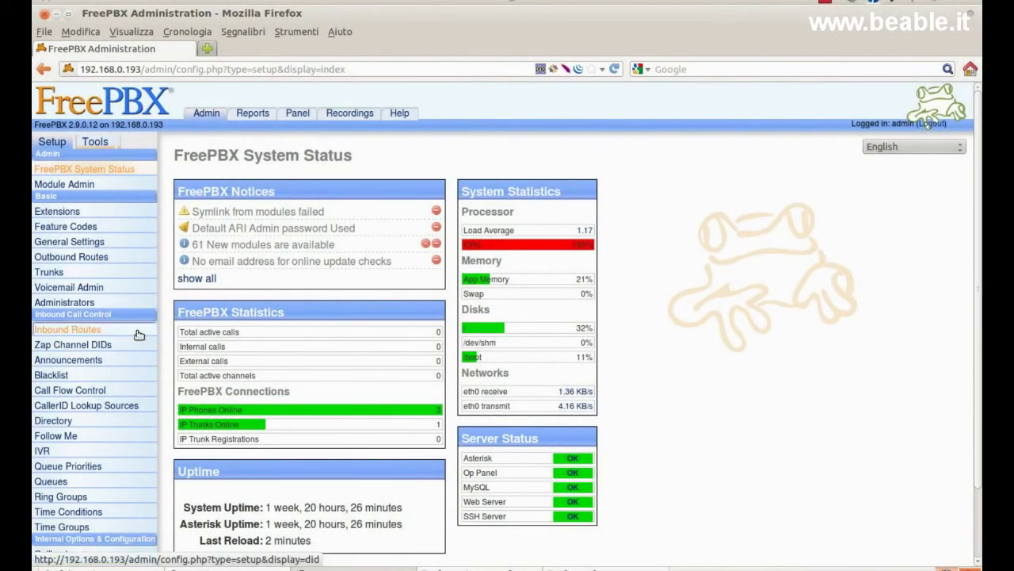
- Create an inbound route whose destination is the Ring Groups entry 'all <600>'
{"action": "left_click", "coordinate": [136, 333]}
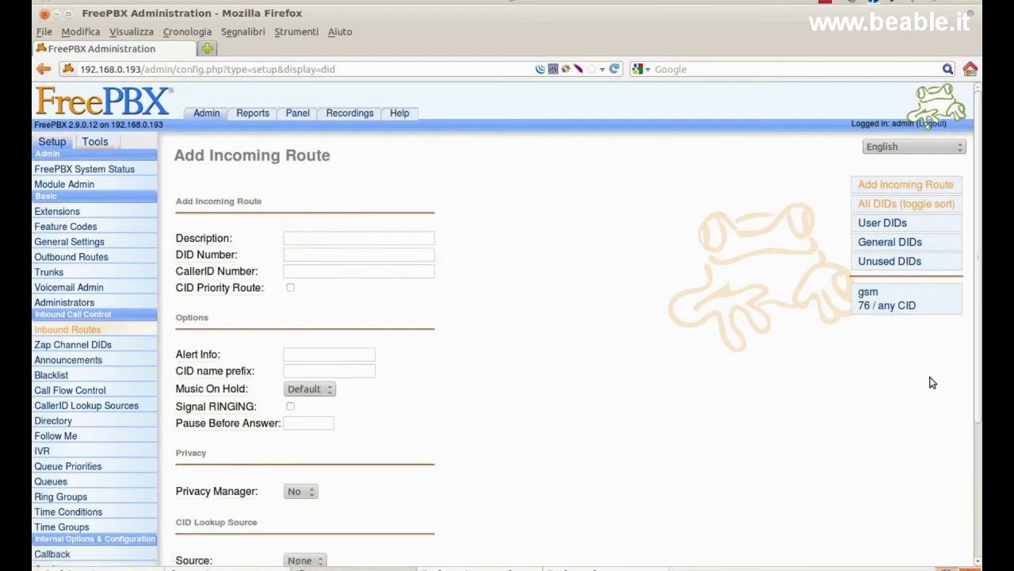
{"action": "left_click_drag", "start_coordinate": [978, 379], "coordinate": [926, 510]}
{"action": "left_click", "coordinate": [281, 452]}
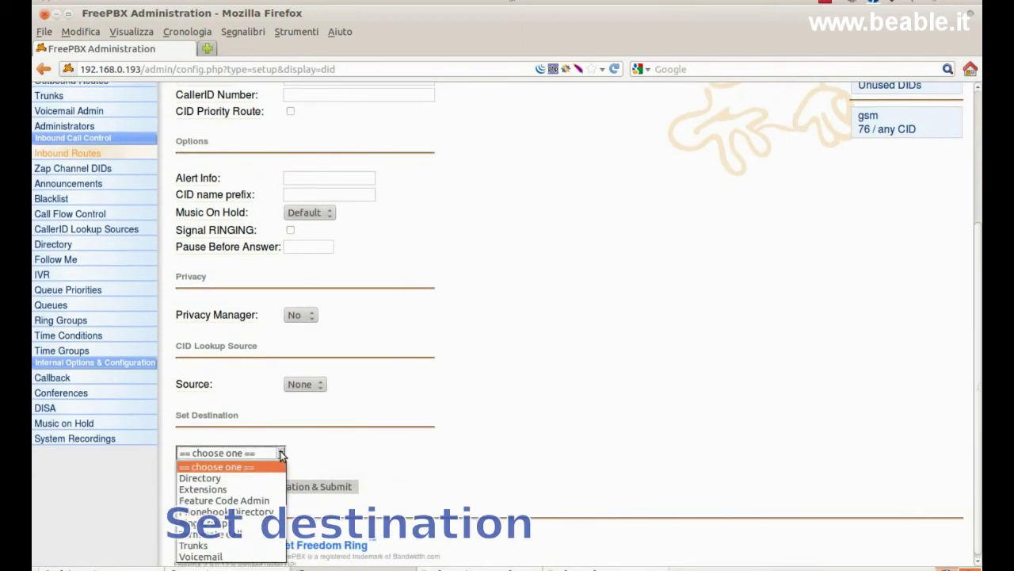
{"action": "left_click", "coordinate": [276, 523]}
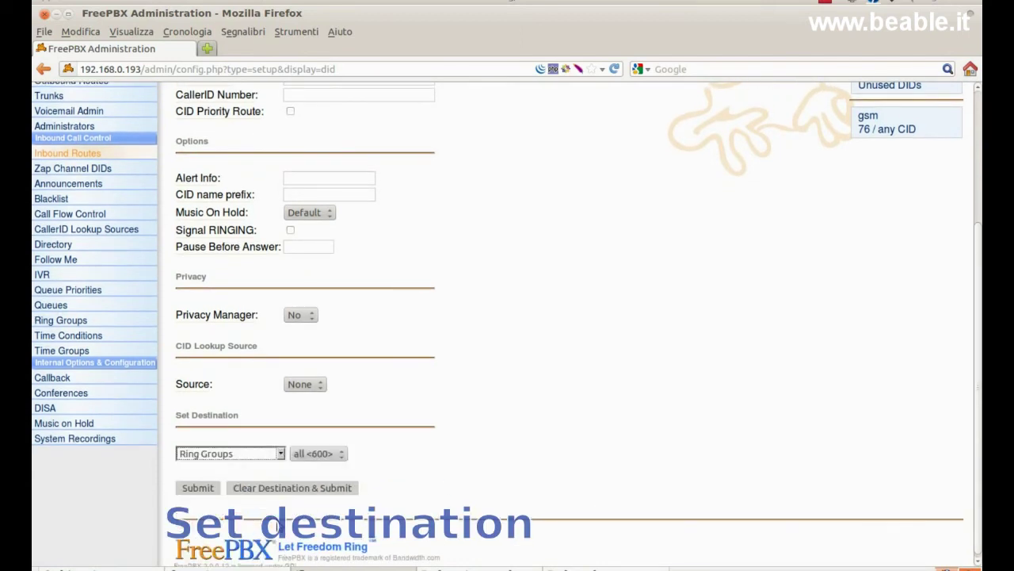
- Submit the inbound route and apply the configuration changes with a reload
{"action": "left_click", "coordinate": [203, 491]}
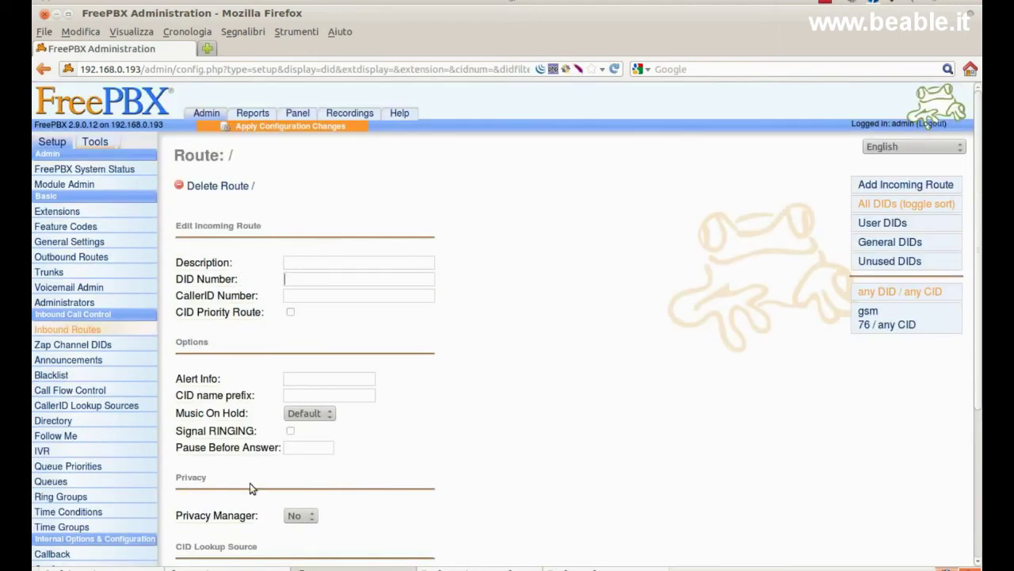
{"action": "left_click", "coordinate": [290, 127]}
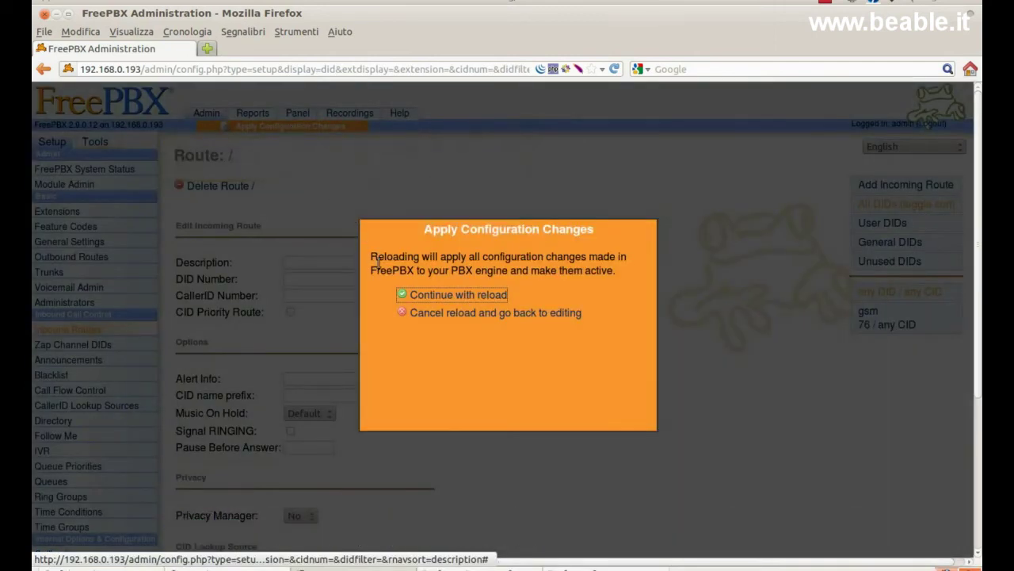
{"action": "left_click", "coordinate": [448, 295]}
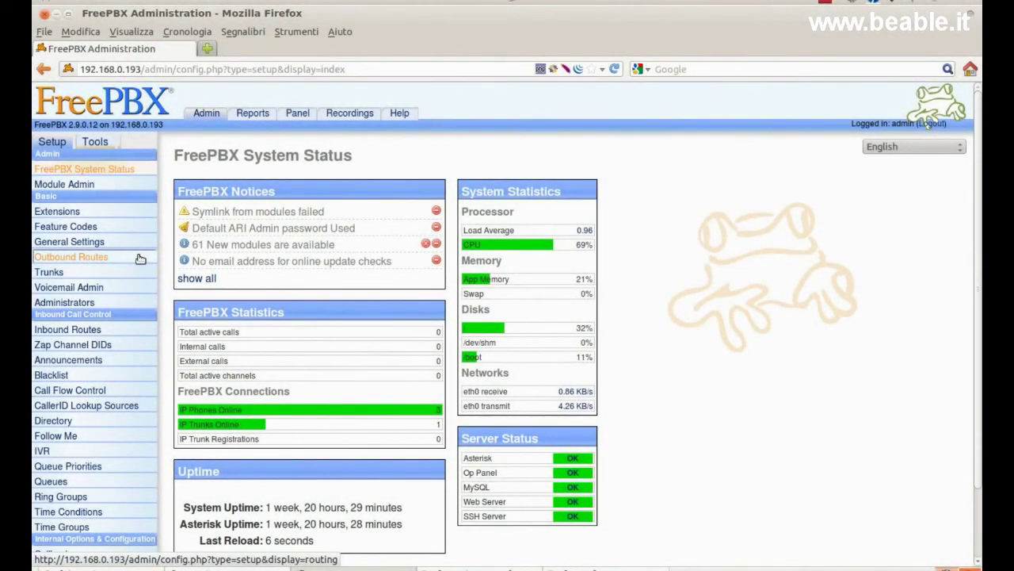
- Define outbound route 9_out with dial prefix 9 and match pattern '.'
{"action": "left_click", "coordinate": [139, 257]}
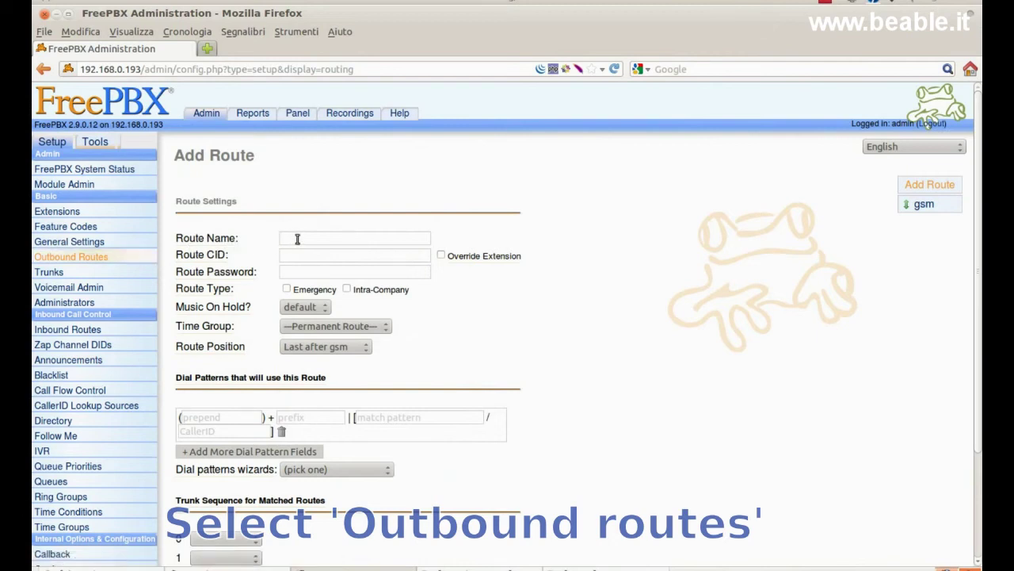
{"action": "type", "text": "9_out"}
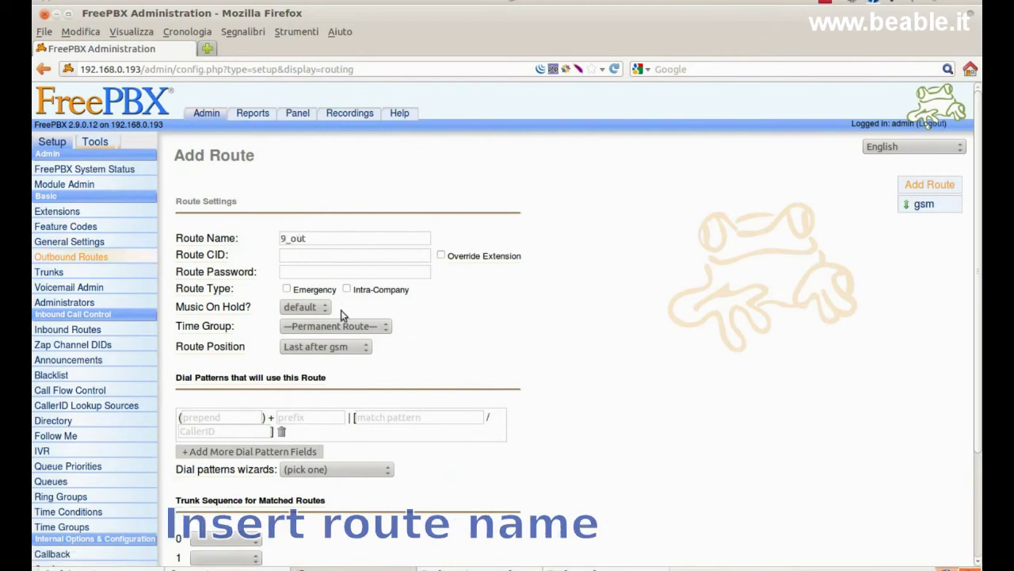
{"action": "left_click", "coordinate": [326, 416]}
{"action": "type", "text": "9"}
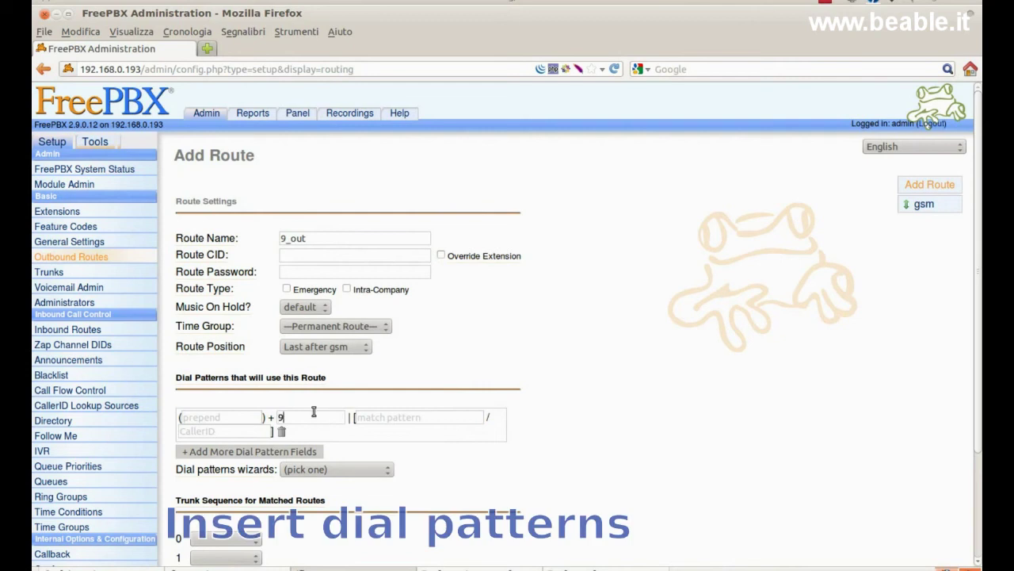
{"action": "left_click", "coordinate": [359, 416]}
{"action": "type", "text": "."}
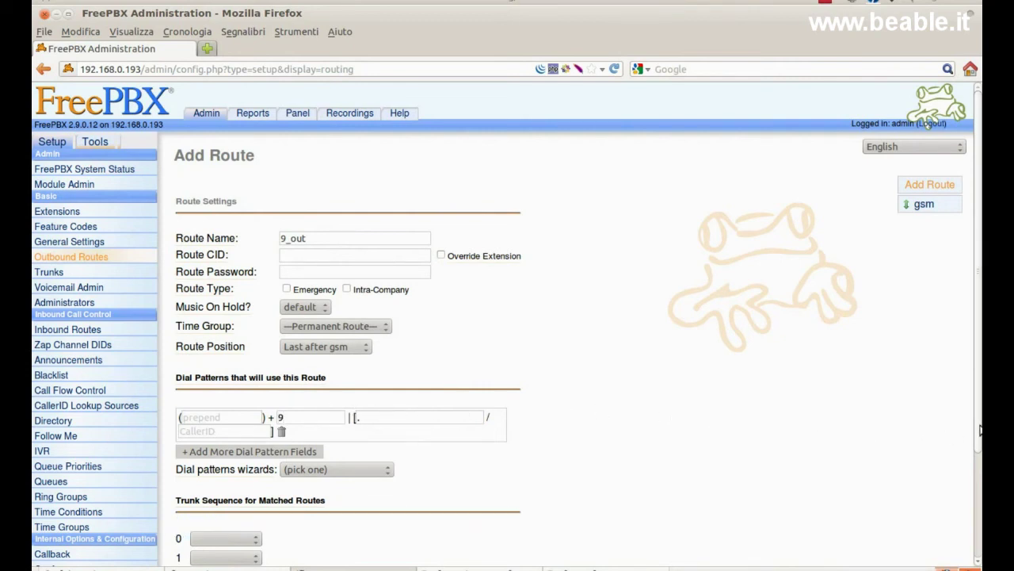
{"action": "scroll", "coordinate": [979, 431], "scroll_direction": "down", "scroll_amount": 3}
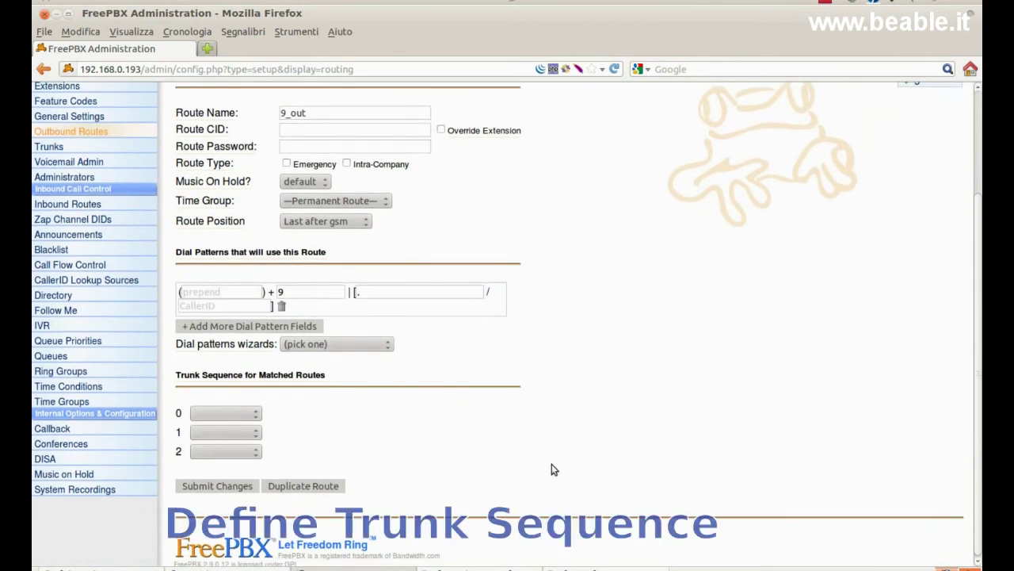
{"action": "left_click", "coordinate": [256, 414]}
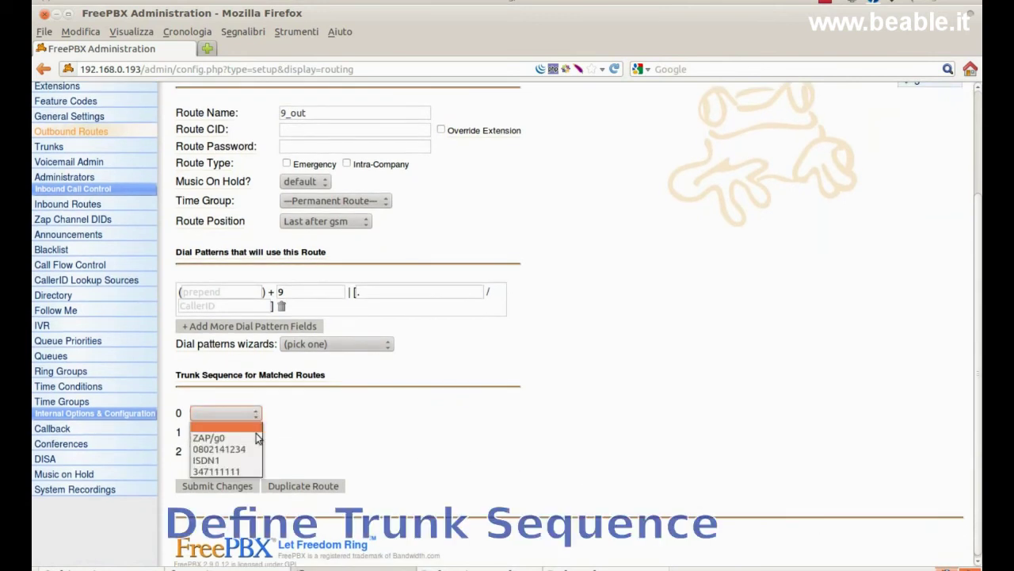
{"action": "left_click", "coordinate": [230, 448]}
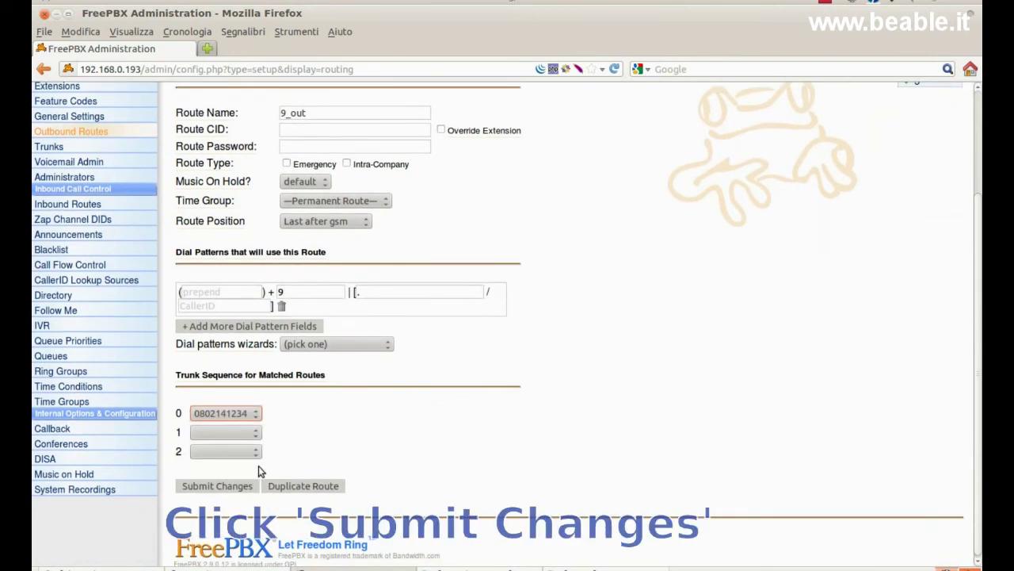
{"action": "left_click", "coordinate": [217, 486]}
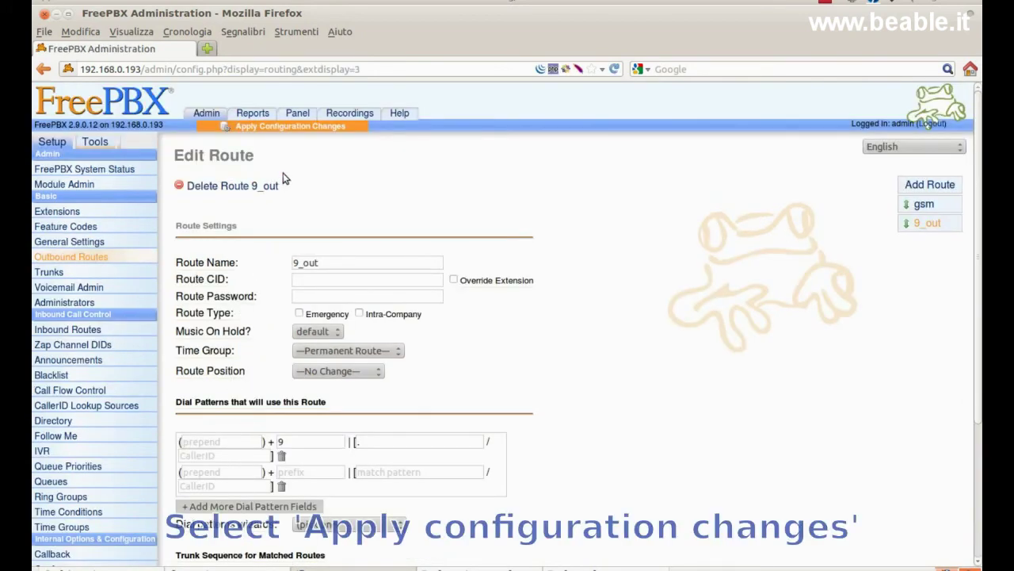
{"action": "left_click", "coordinate": [294, 129]}
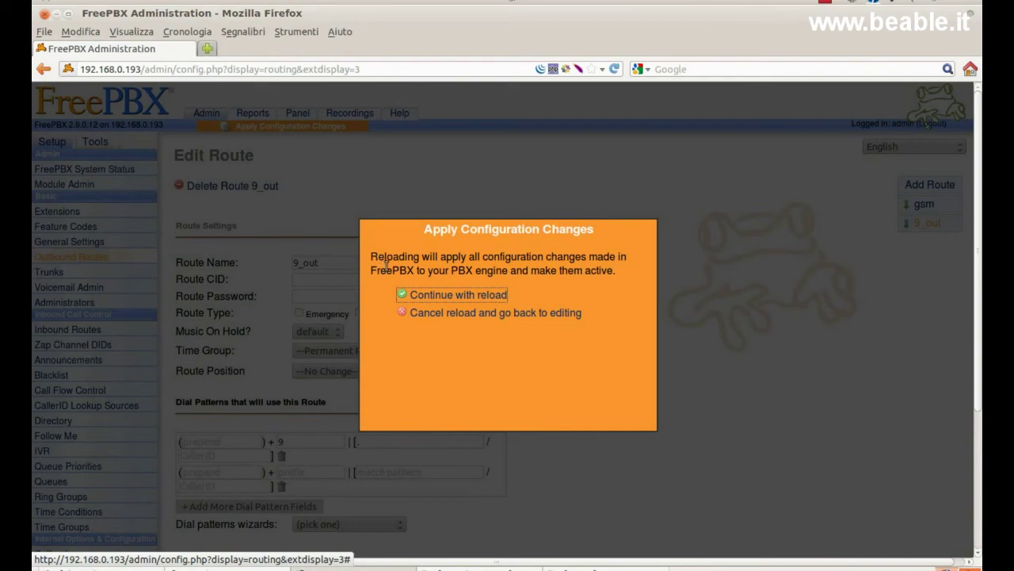
{"action": "left_click", "coordinate": [418, 294]}
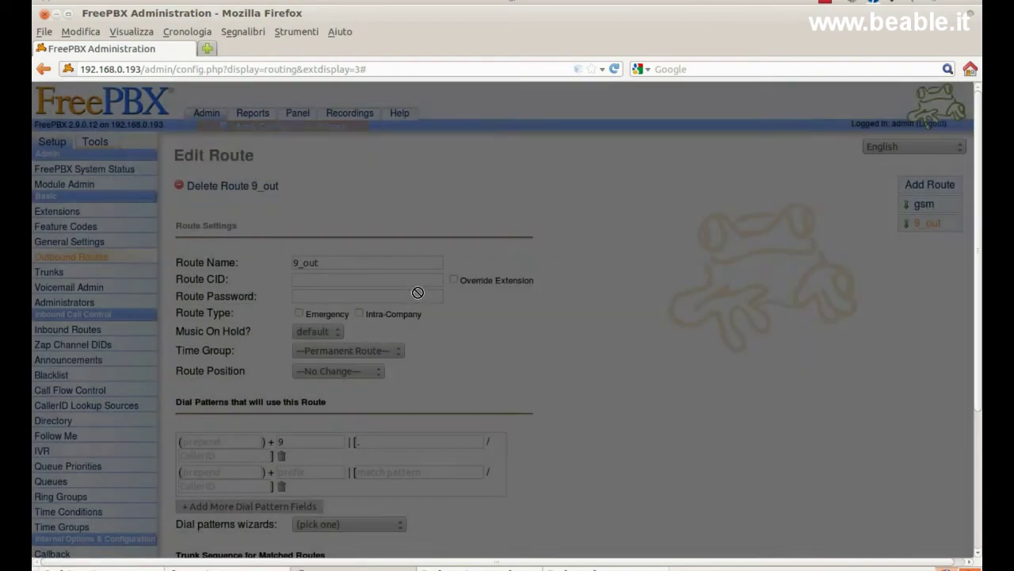